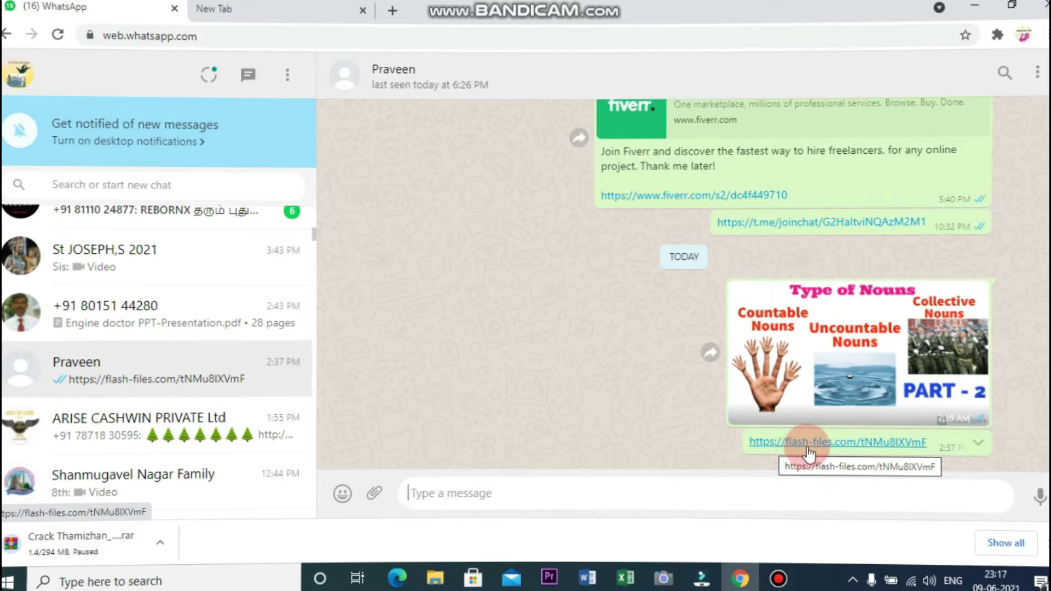
- Open the flash-files.com link from the WhatsApp chat in a new tab
{"action": "left_click", "coordinate": [830, 445]}
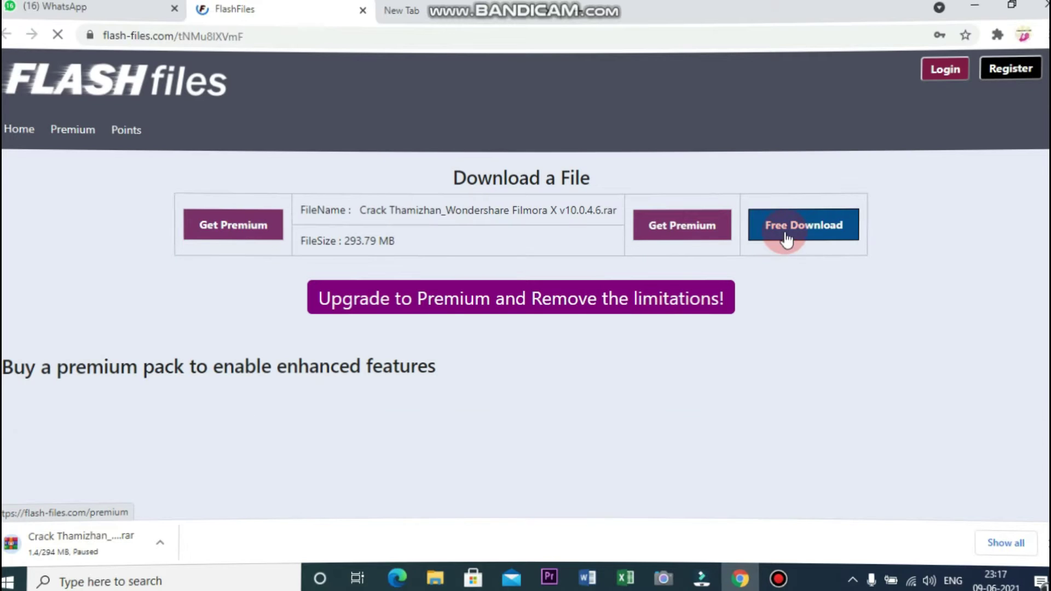
{"action": "left_click", "coordinate": [798, 236]}
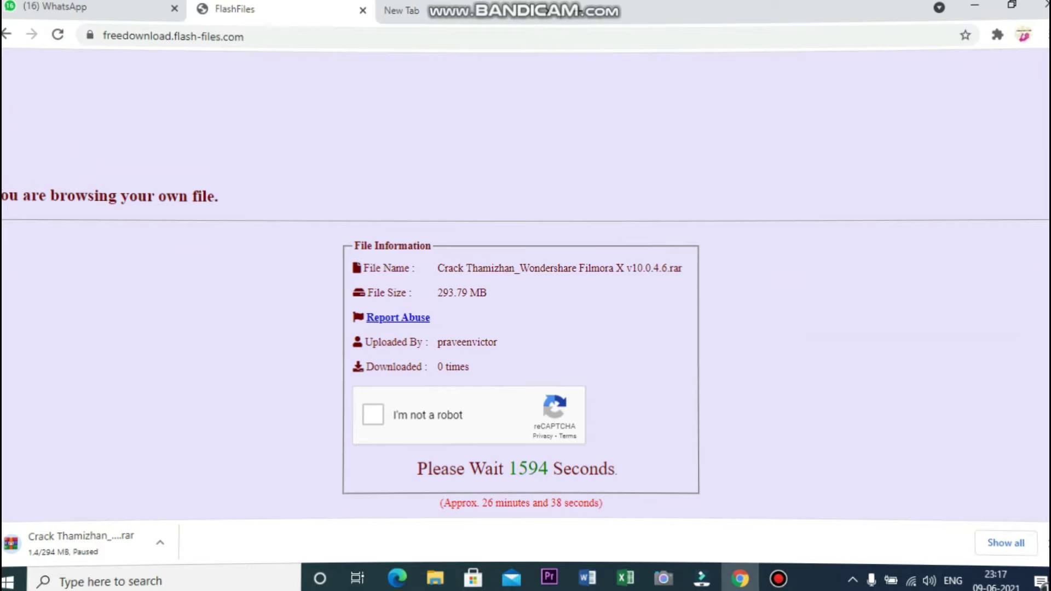
{"action": "scroll", "coordinate": [526, 285], "scroll_direction": "down", "scroll_amount": 6}
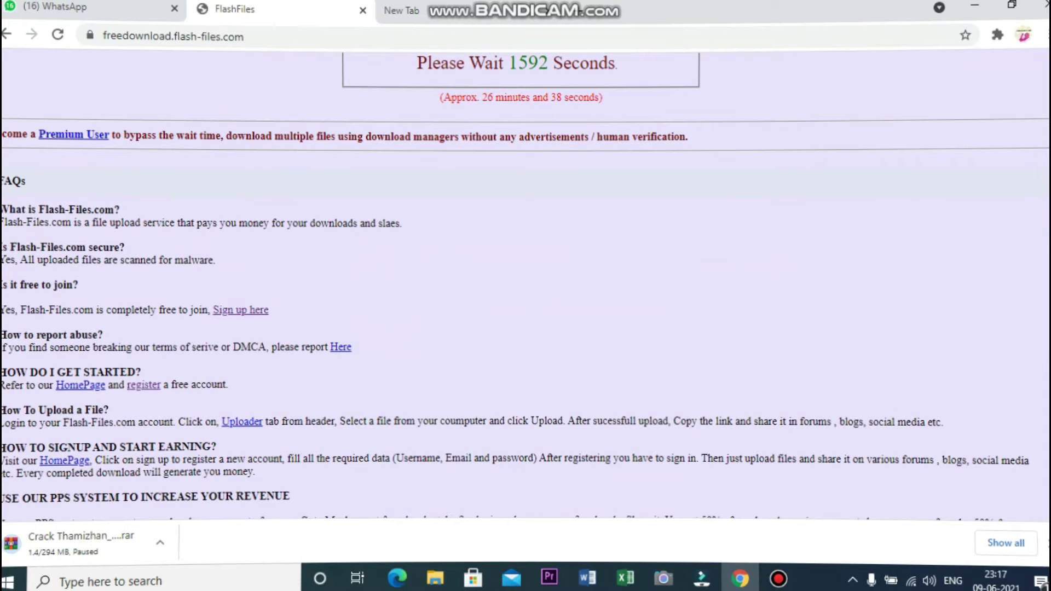
{"action": "scroll", "coordinate": [525, 285], "scroll_direction": "up", "scroll_amount": 6}
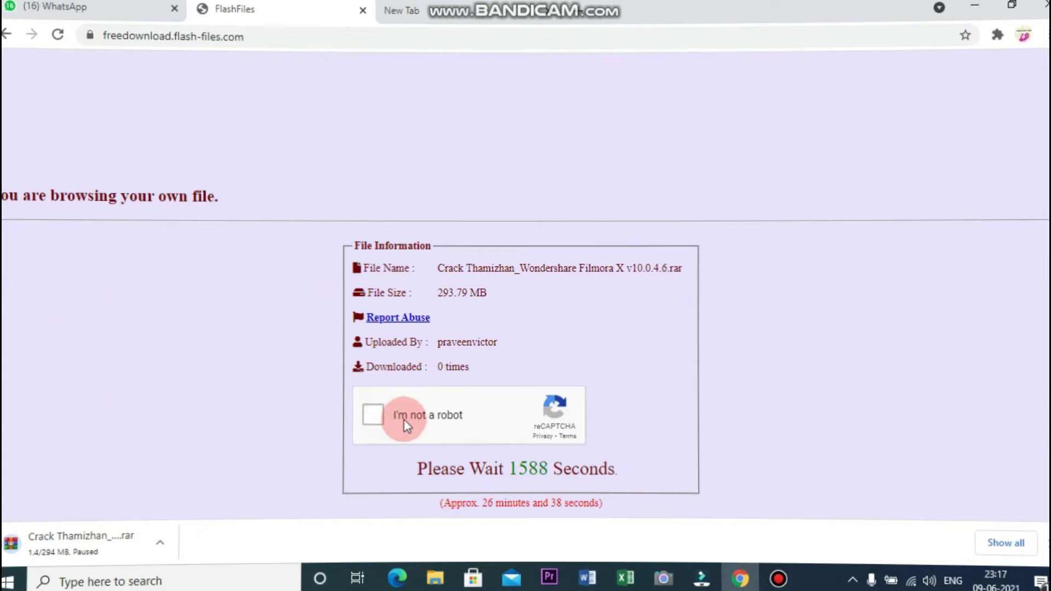
{"action": "left_click", "coordinate": [377, 418]}
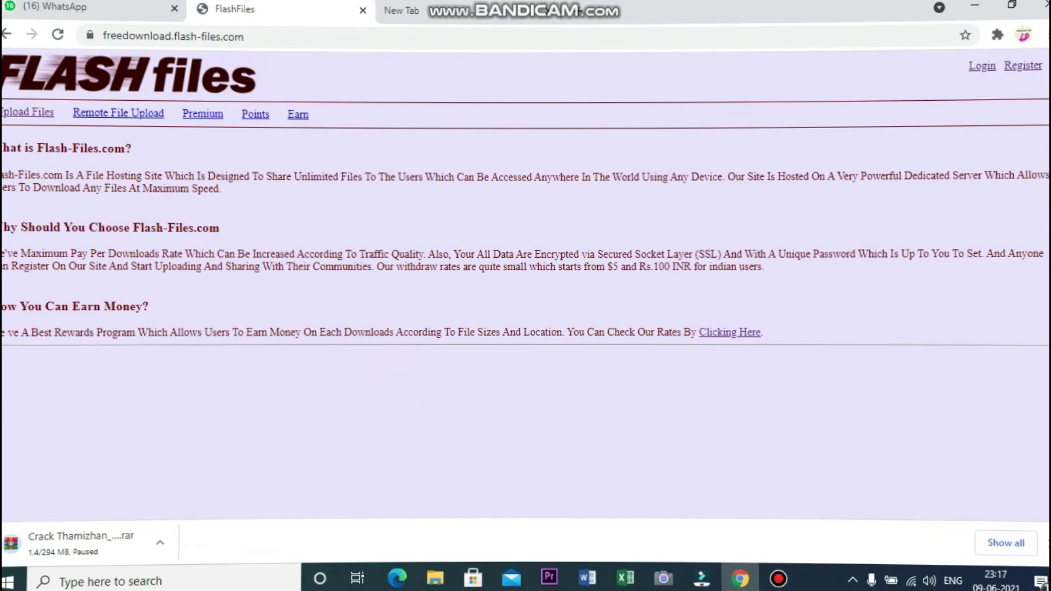
{"action": "left_click", "coordinate": [145, 11]}
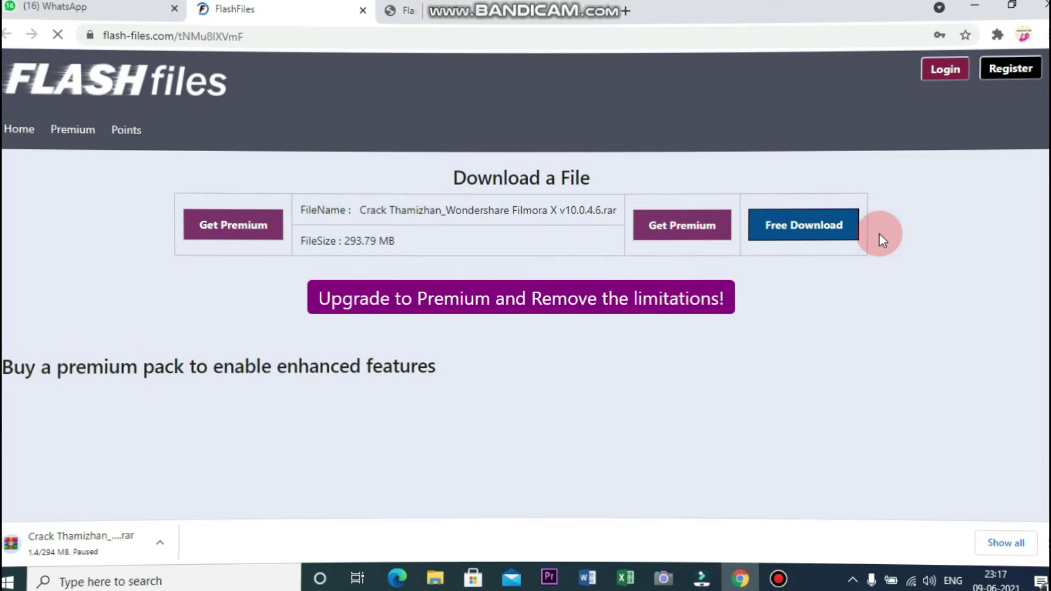
- Register a Flash-Files account with a username and password, then log in
{"action": "left_click", "coordinate": [1010, 70]}
{"action": "left_click", "coordinate": [44, 216]}
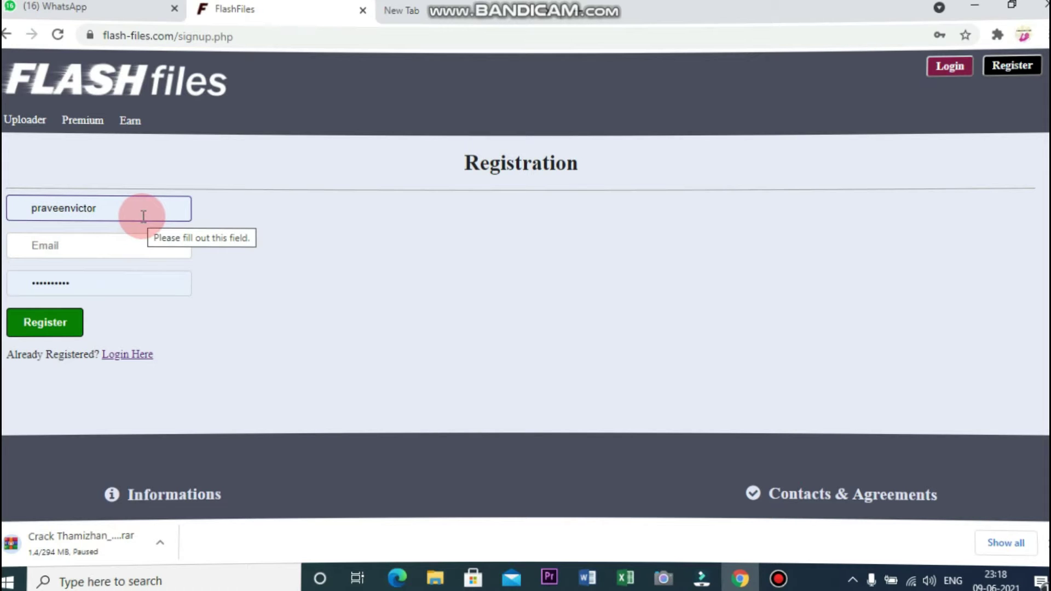
{"action": "left_click", "coordinate": [25, 279]}
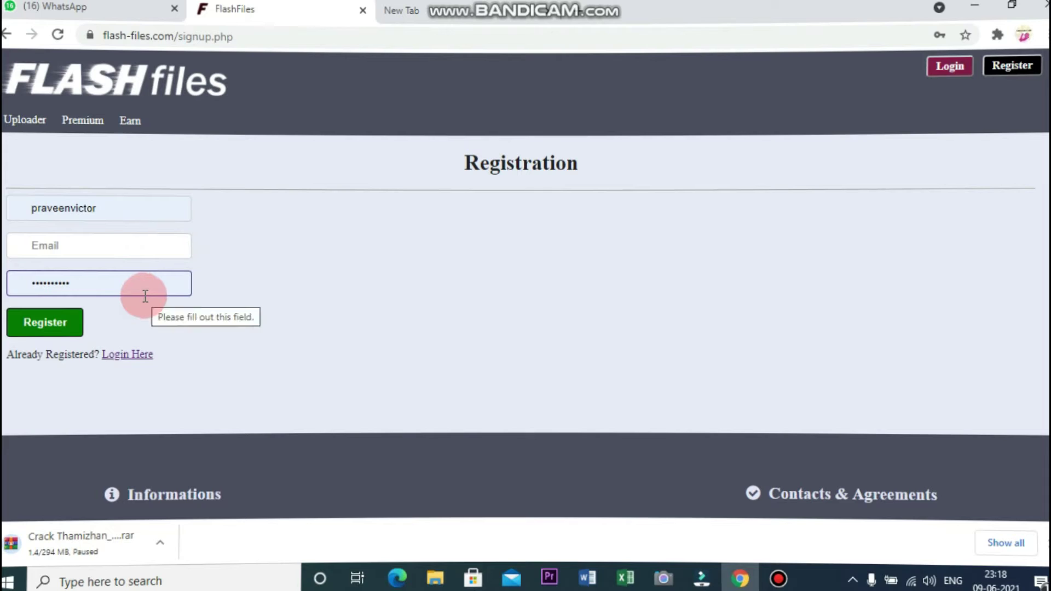
{"action": "left_click", "coordinate": [65, 327]}
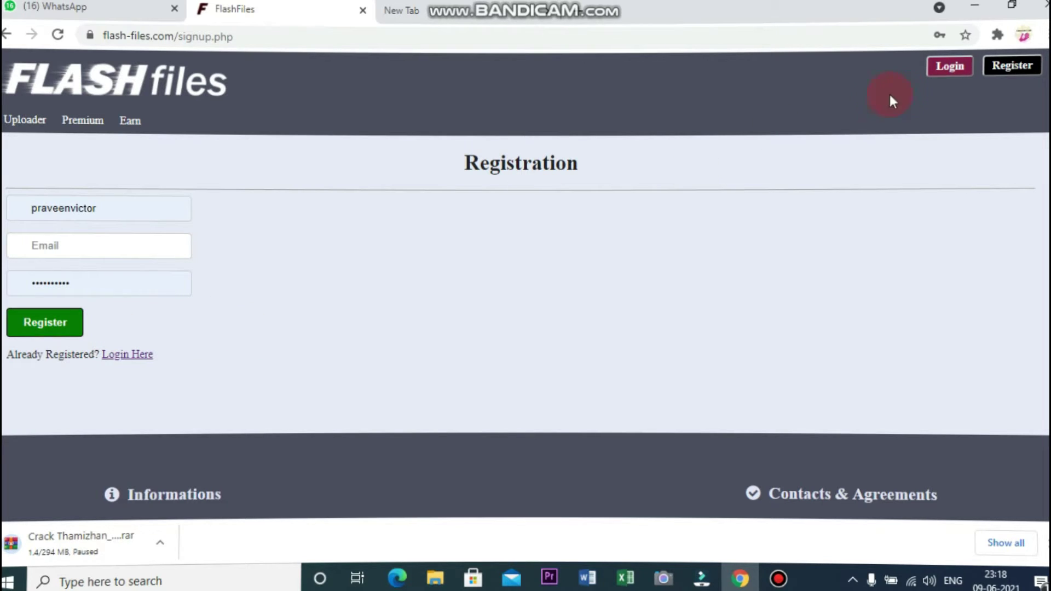
{"action": "left_click", "coordinate": [943, 71]}
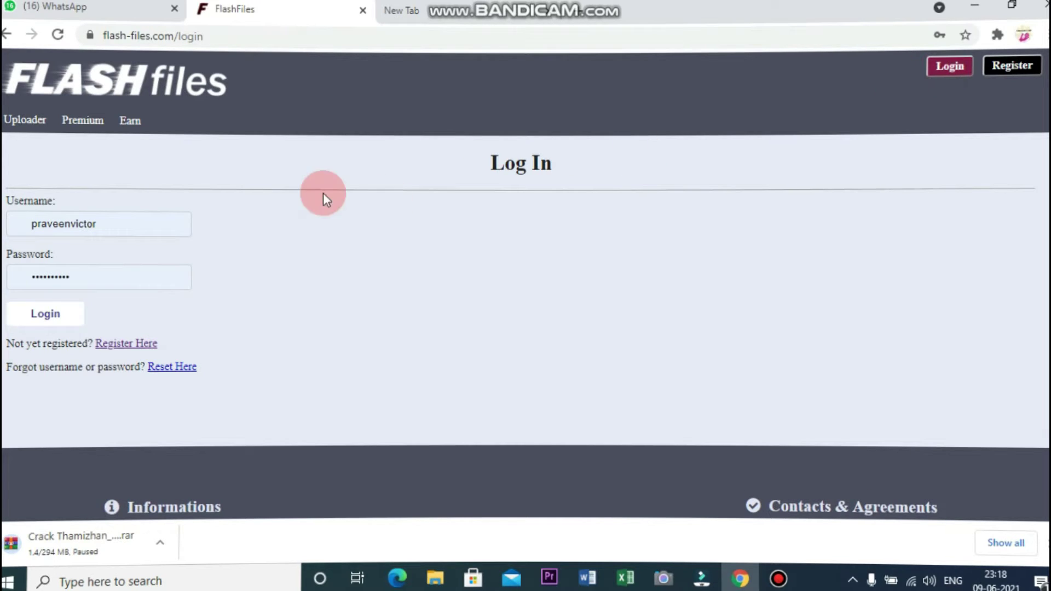
{"action": "left_click", "coordinate": [45, 322]}
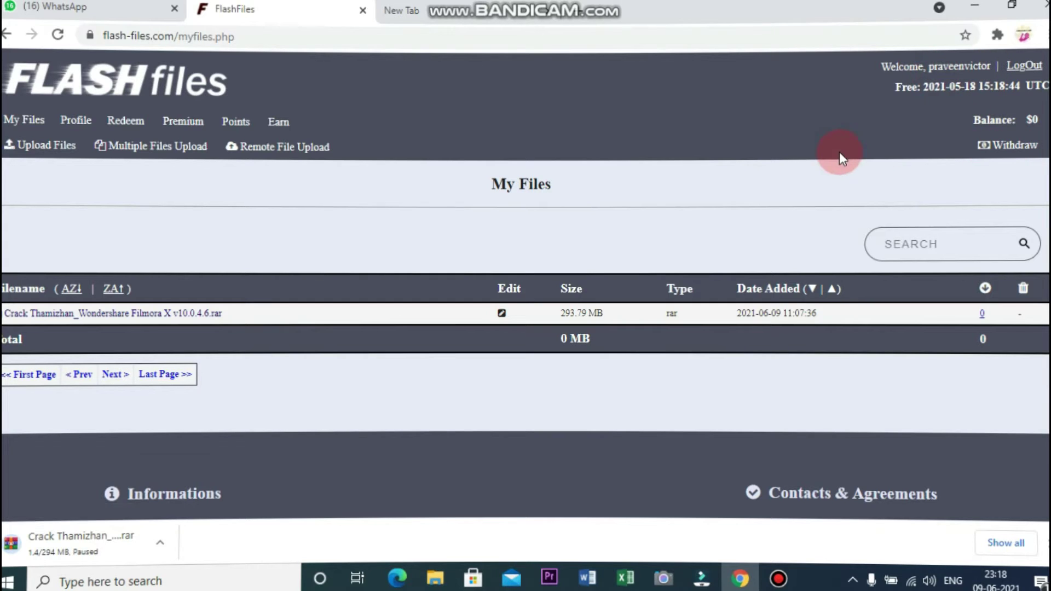
- Upload the Filmora crack .rar archive to Flash-Files
{"action": "left_click", "coordinate": [52, 156]}
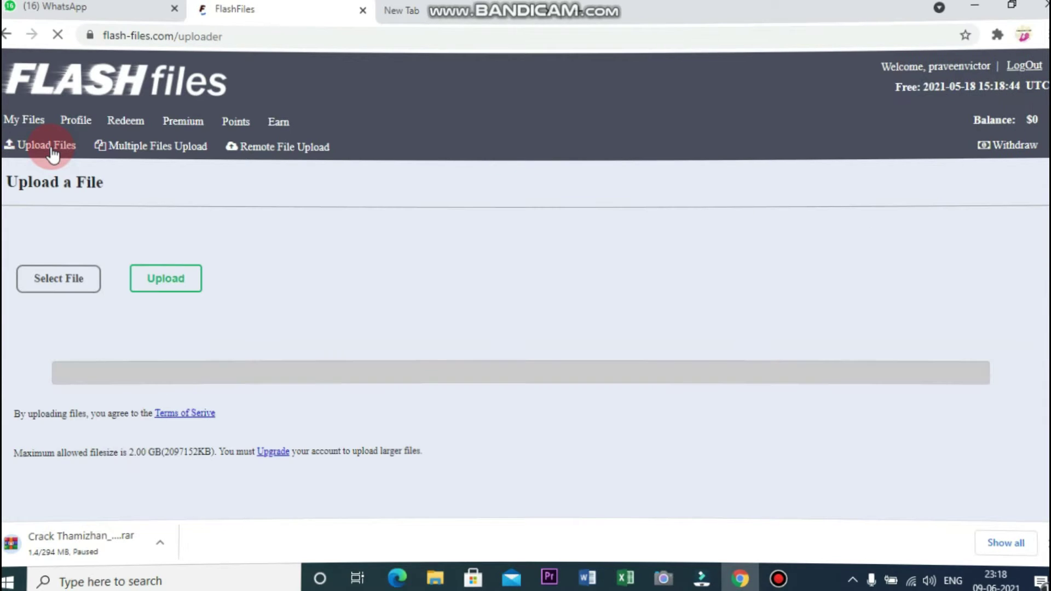
{"action": "left_click", "coordinate": [71, 279]}
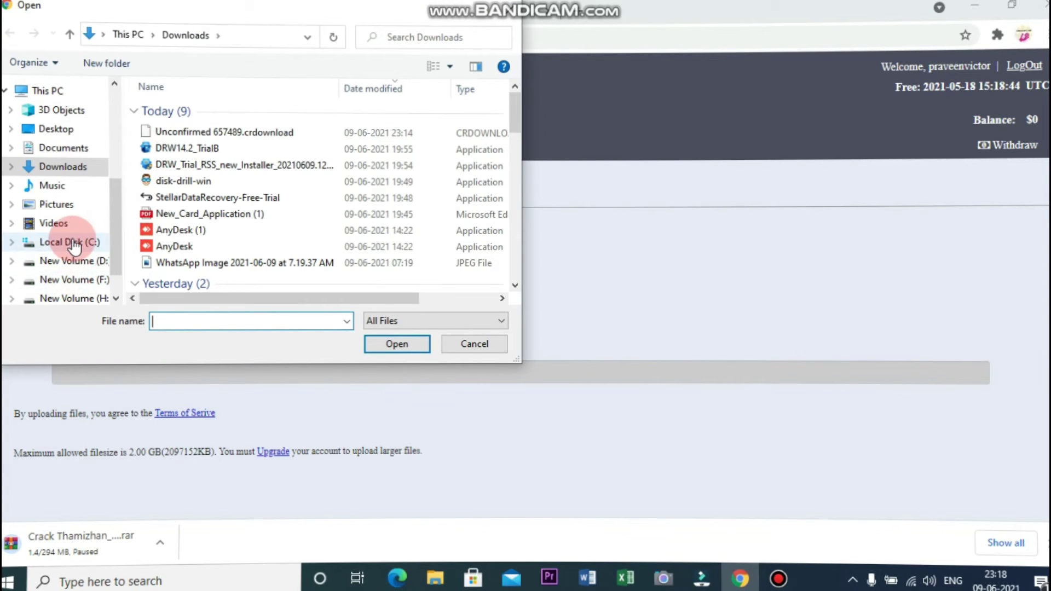
{"action": "left_click", "coordinate": [116, 283]}
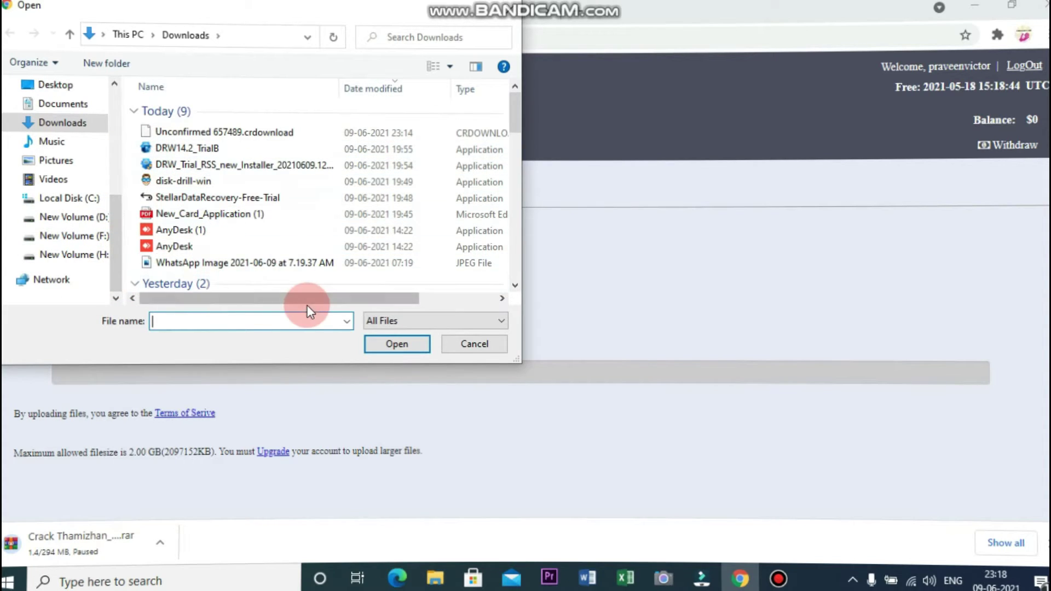
{"action": "scroll", "coordinate": [384, 252], "scroll_direction": "down", "scroll_amount": 5}
{"action": "left_click", "coordinate": [261, 254]}
{"action": "left_click", "coordinate": [389, 345]}
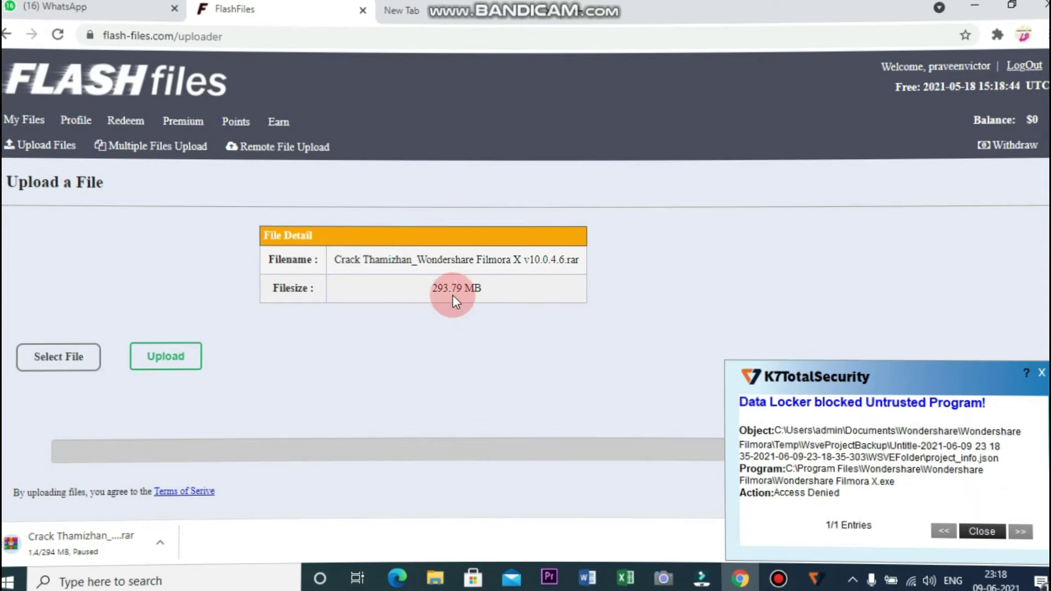
{"action": "left_click", "coordinate": [178, 356]}
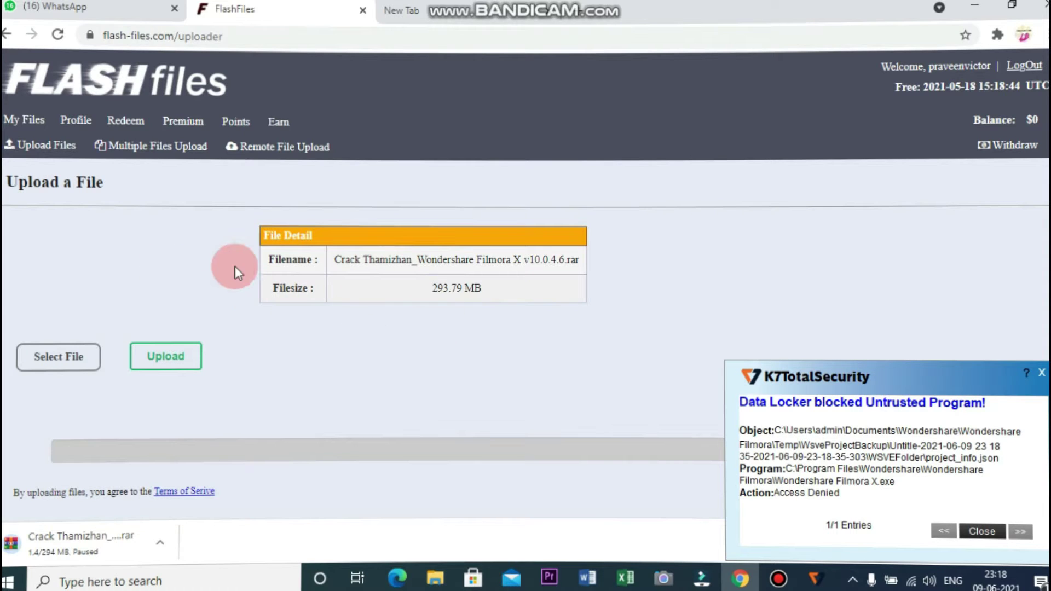
- Open the Filmora archive's page from My Files and choose Free Download
{"action": "left_click", "coordinate": [42, 130]}
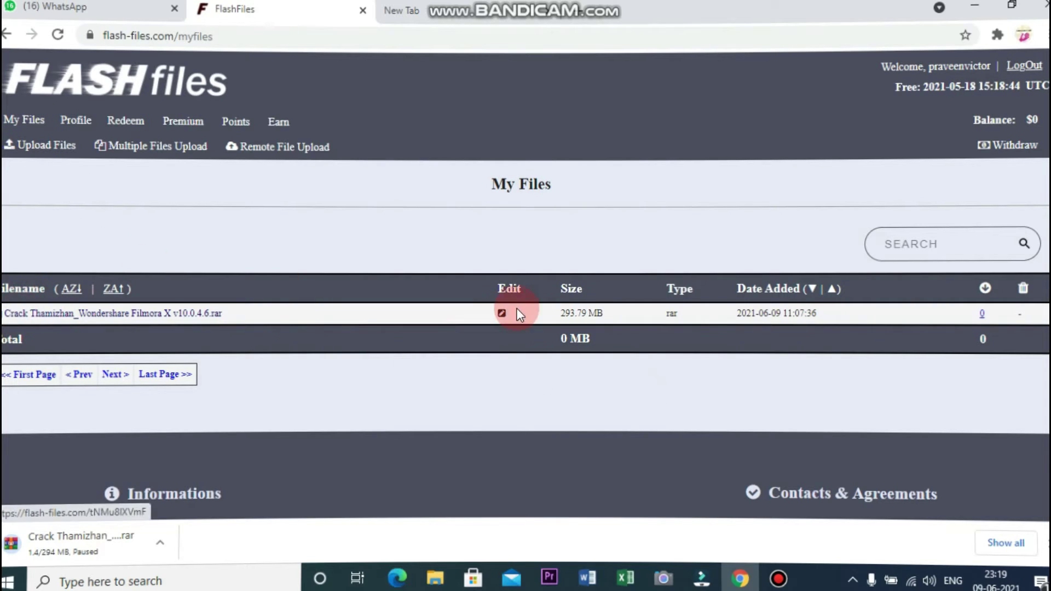
{"action": "left_click", "coordinate": [74, 314]}
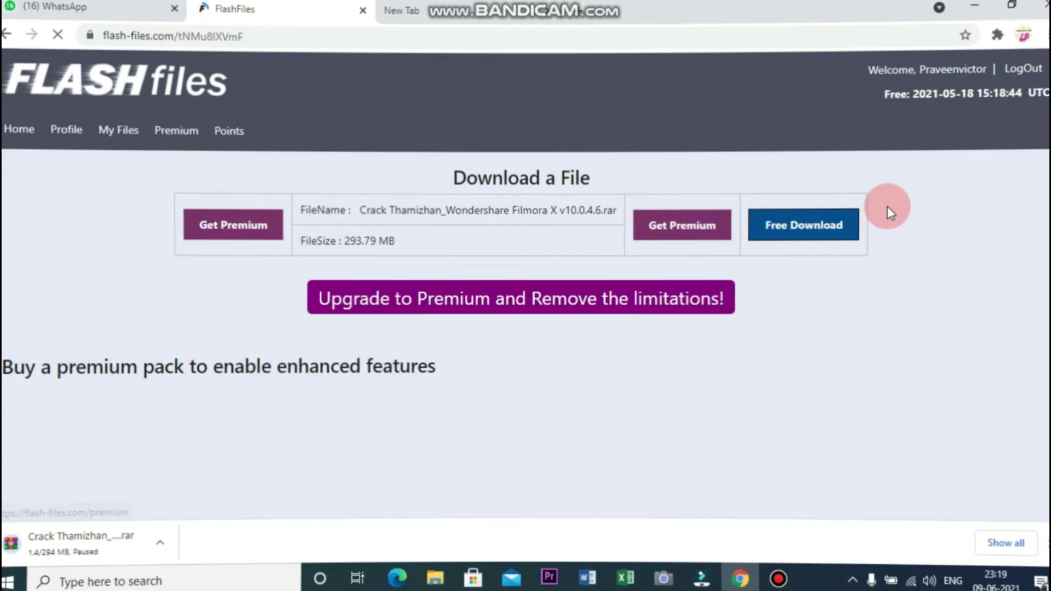
{"action": "left_click", "coordinate": [802, 229]}
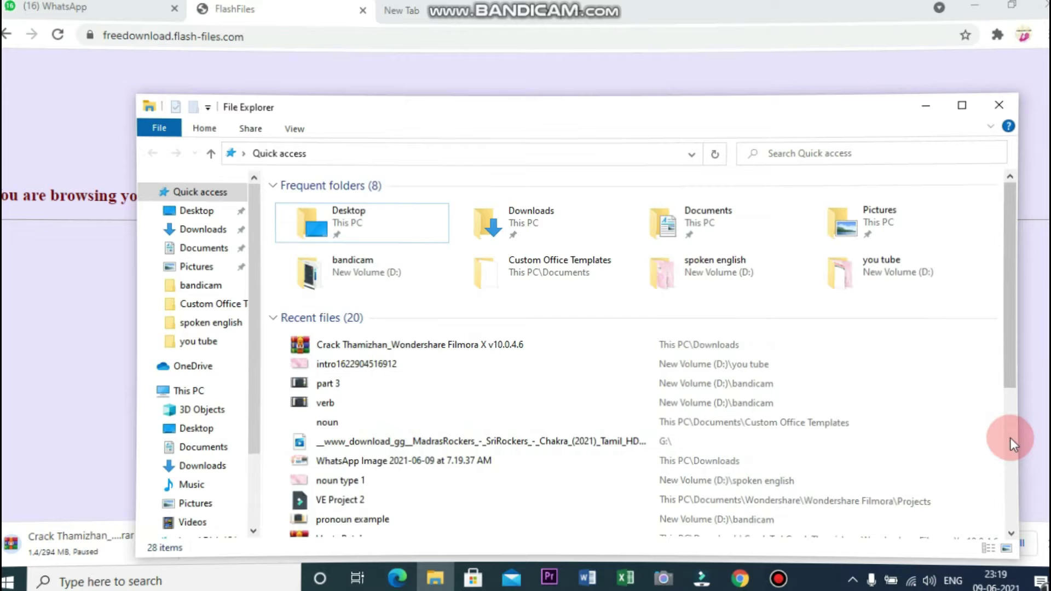
- In Downloads, choose Extract files... on the Crack Thamizhan Filmora .rar archive
{"action": "left_click", "coordinate": [1011, 438]}
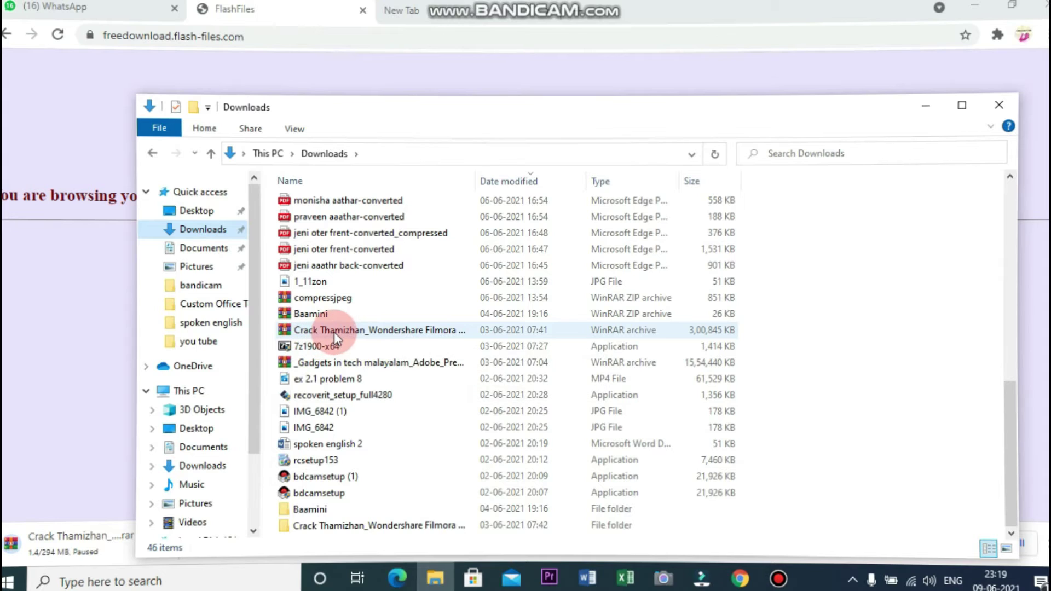
{"action": "left_click", "coordinate": [334, 332]}
{"action": "right_click", "coordinate": [334, 331]}
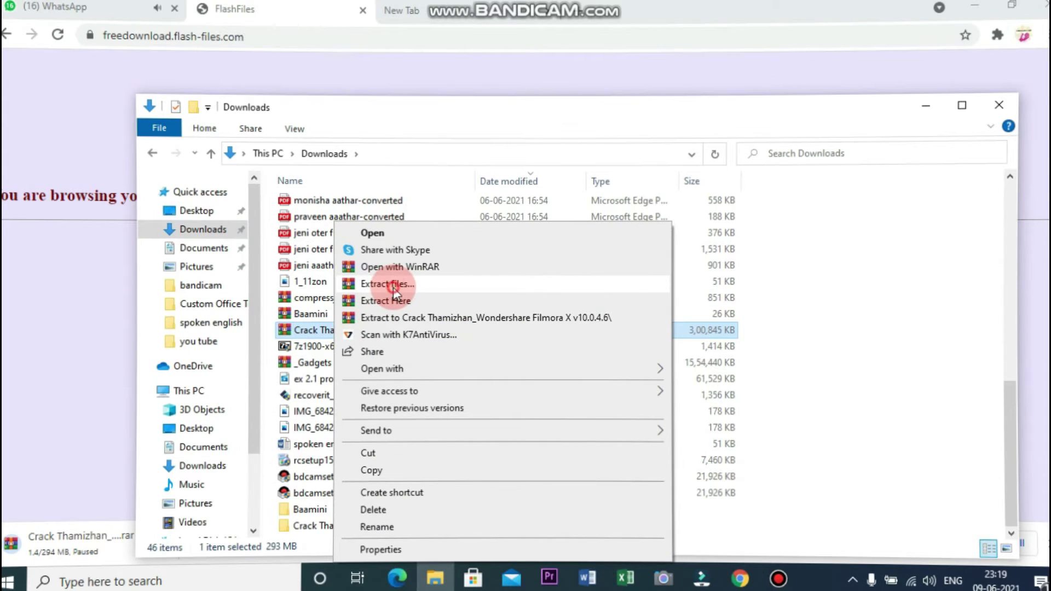
{"action": "left_click", "coordinate": [394, 285]}
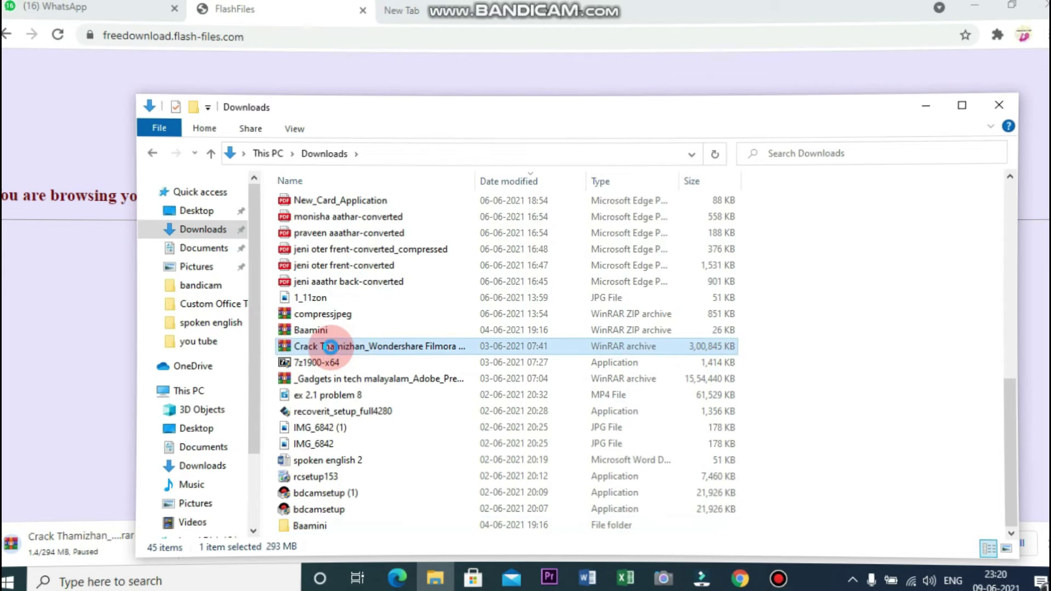
{"action": "right_click", "coordinate": [331, 347]}
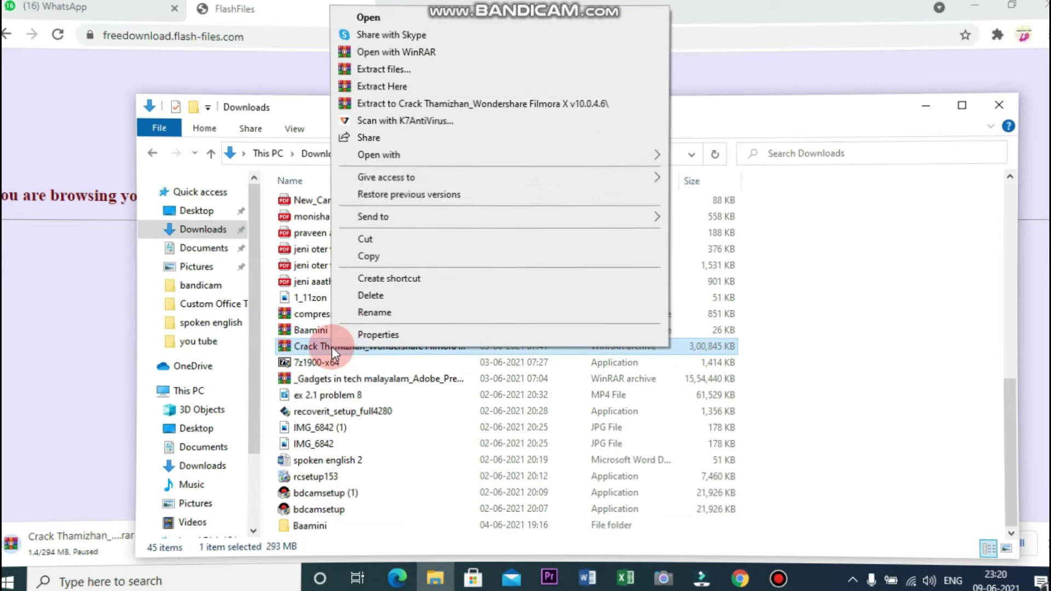
{"action": "left_click", "coordinate": [396, 73]}
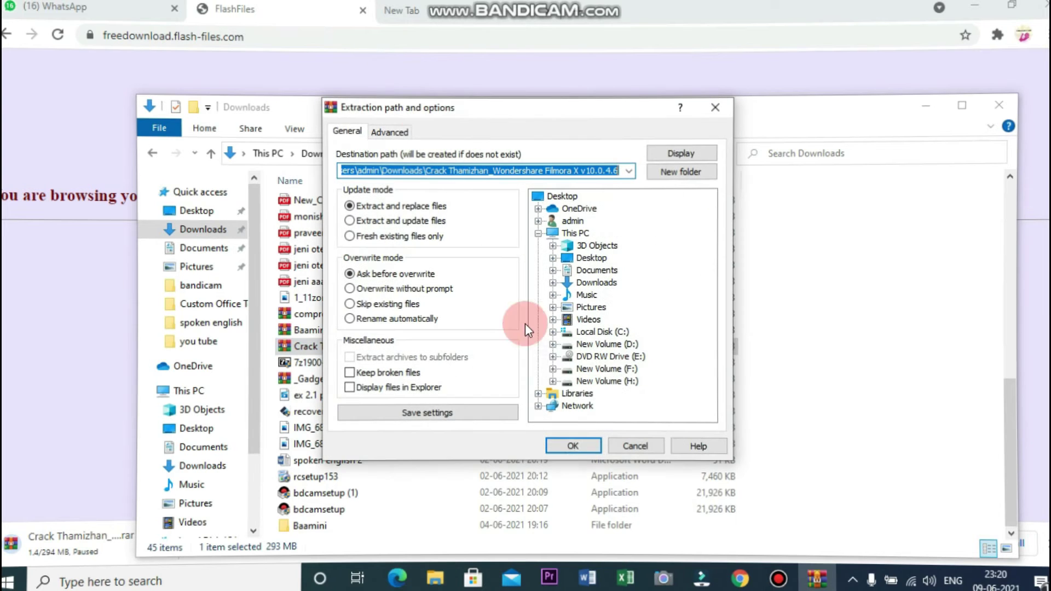
- Extract to the default same-named folder and select the extracted Filmora folder
{"action": "left_click", "coordinate": [573, 444]}
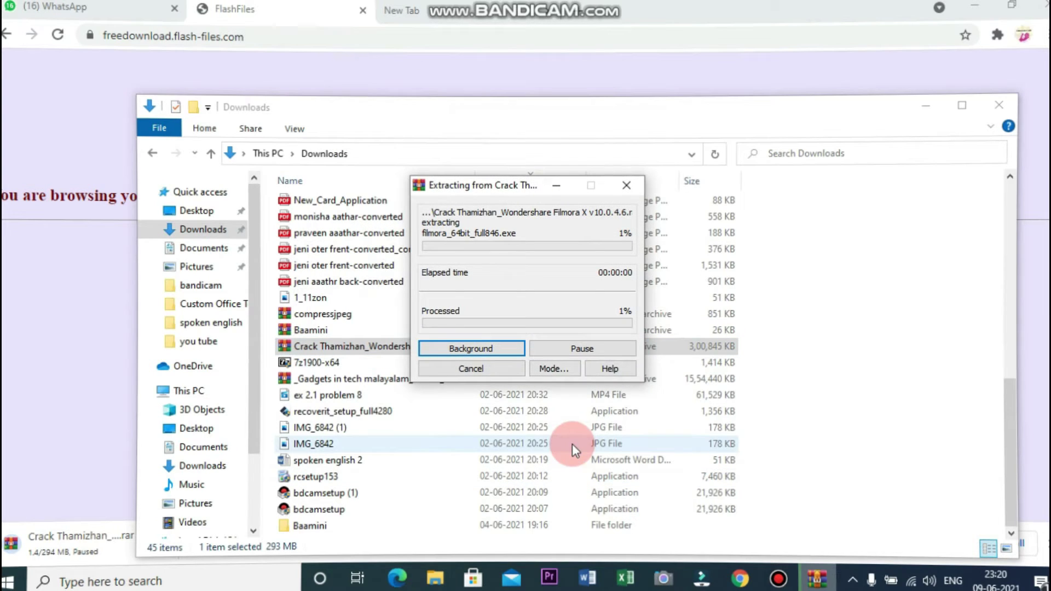
{"action": "left_click", "coordinate": [880, 430]}
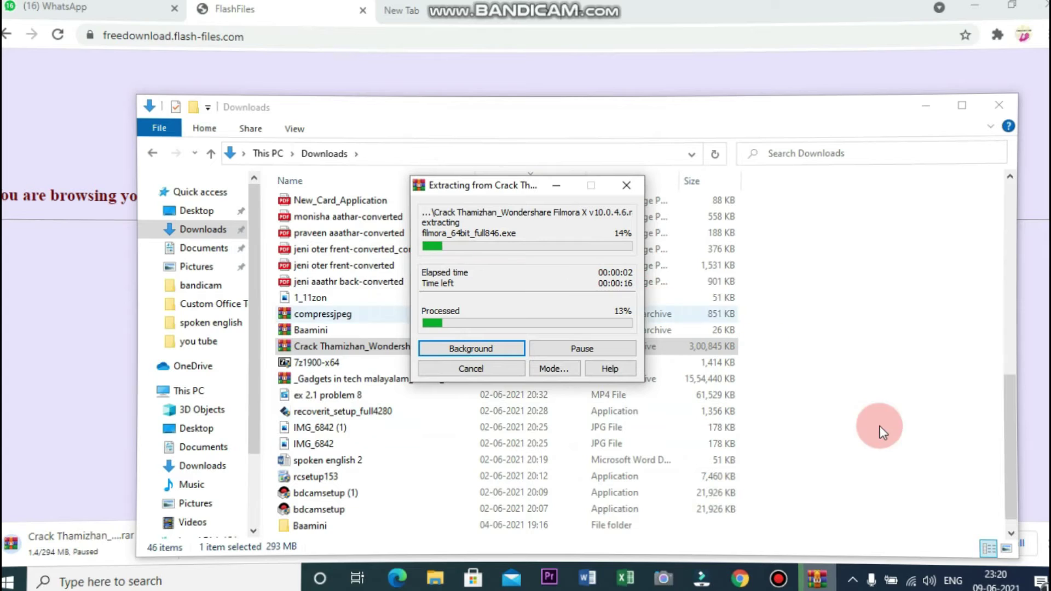
{"action": "left_click", "coordinate": [1010, 516]}
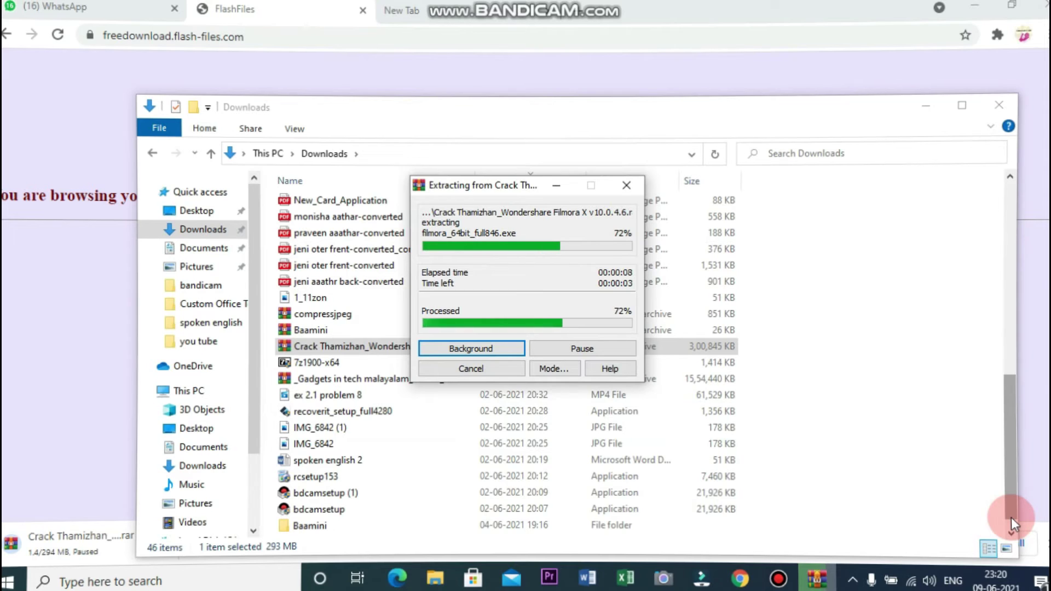
{"action": "left_click", "coordinate": [1012, 240]}
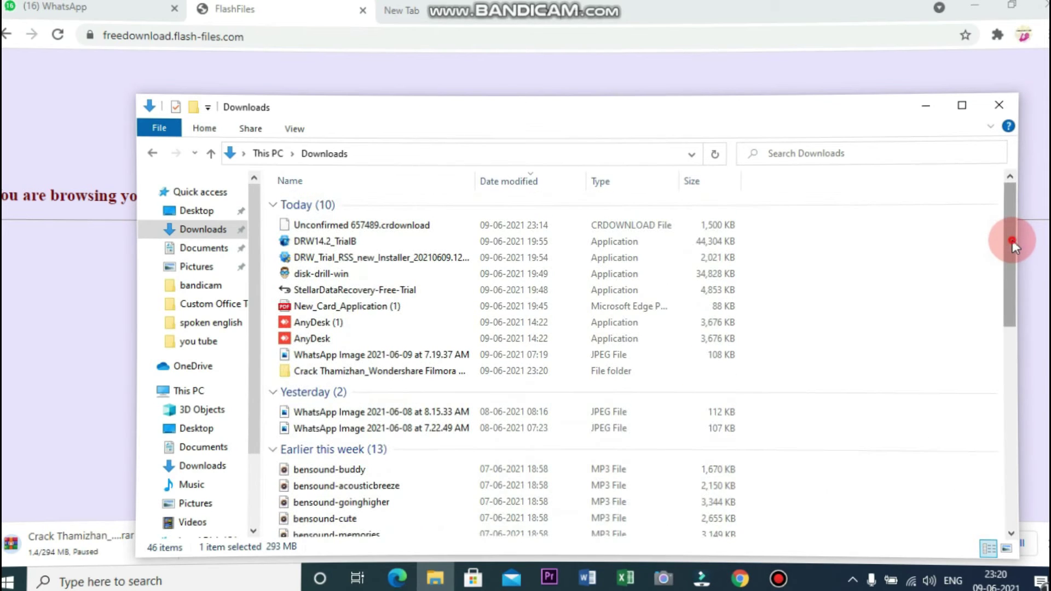
{"action": "left_click", "coordinate": [372, 376]}
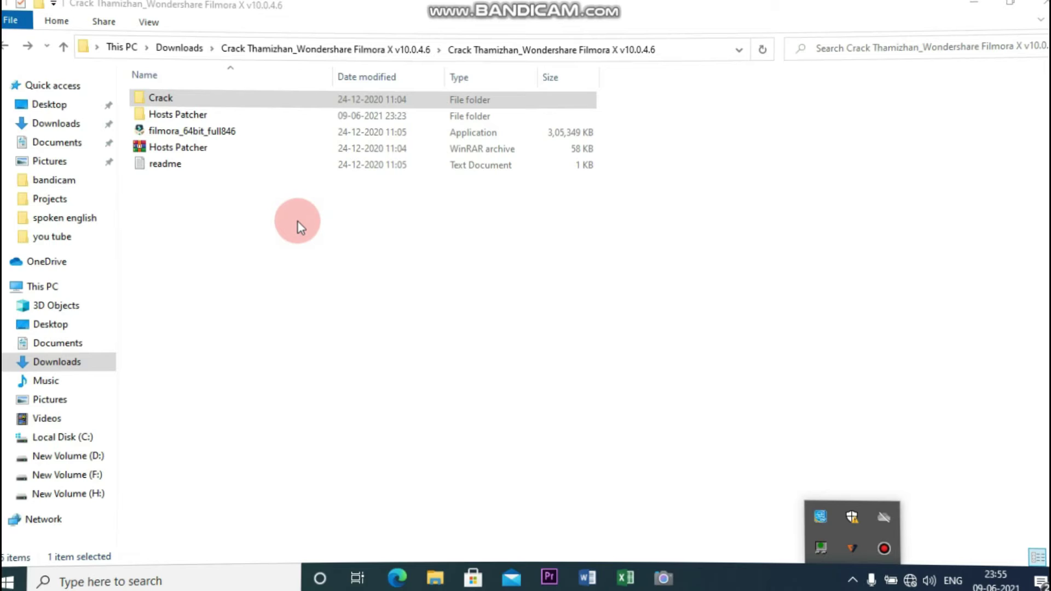
- Disable K7 Total Security product protection for 15 minutes from its tray icon
{"action": "right_click", "coordinate": [852, 547]}
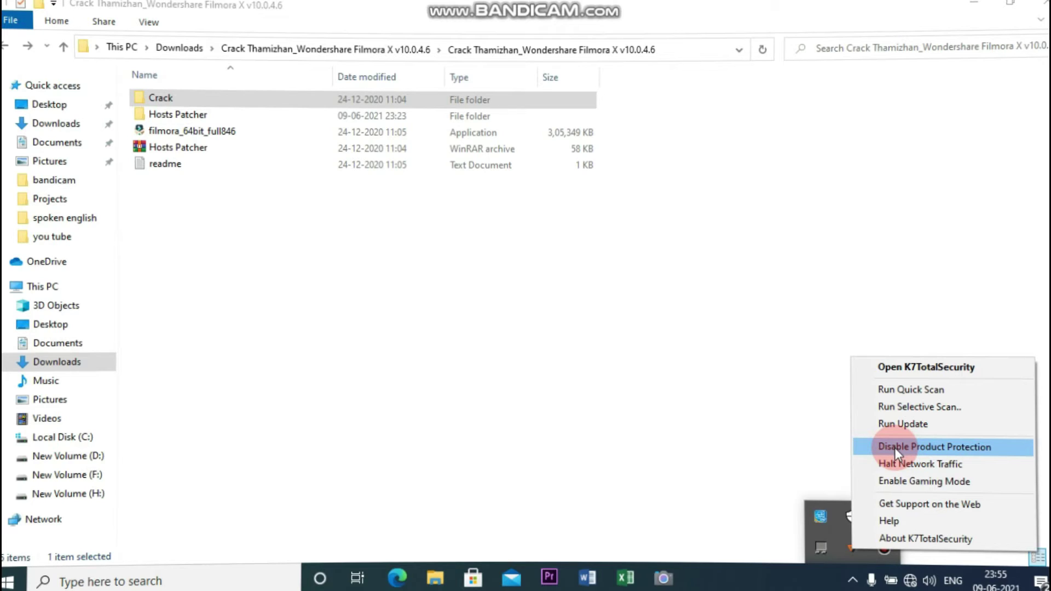
{"action": "left_click", "coordinate": [894, 448]}
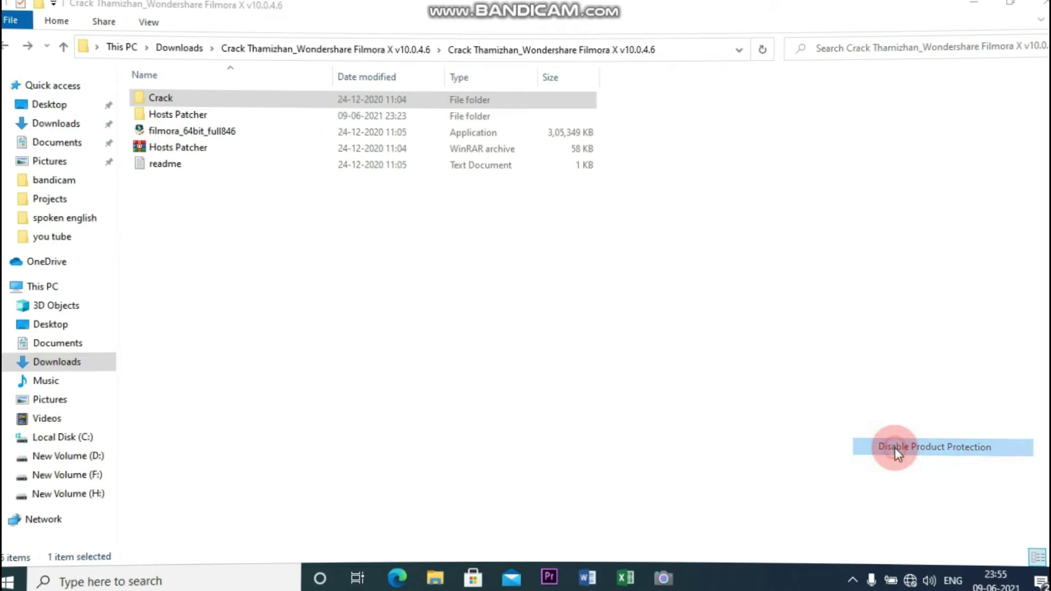
{"action": "left_click", "coordinate": [853, 578]}
{"action": "right_click", "coordinate": [852, 549]}
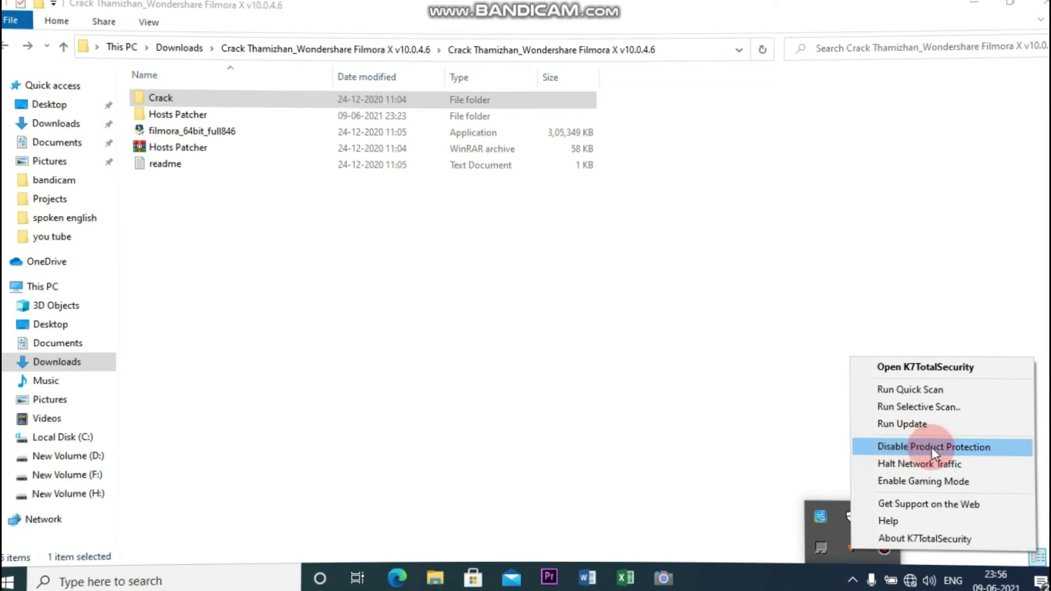
{"action": "left_click", "coordinate": [887, 447]}
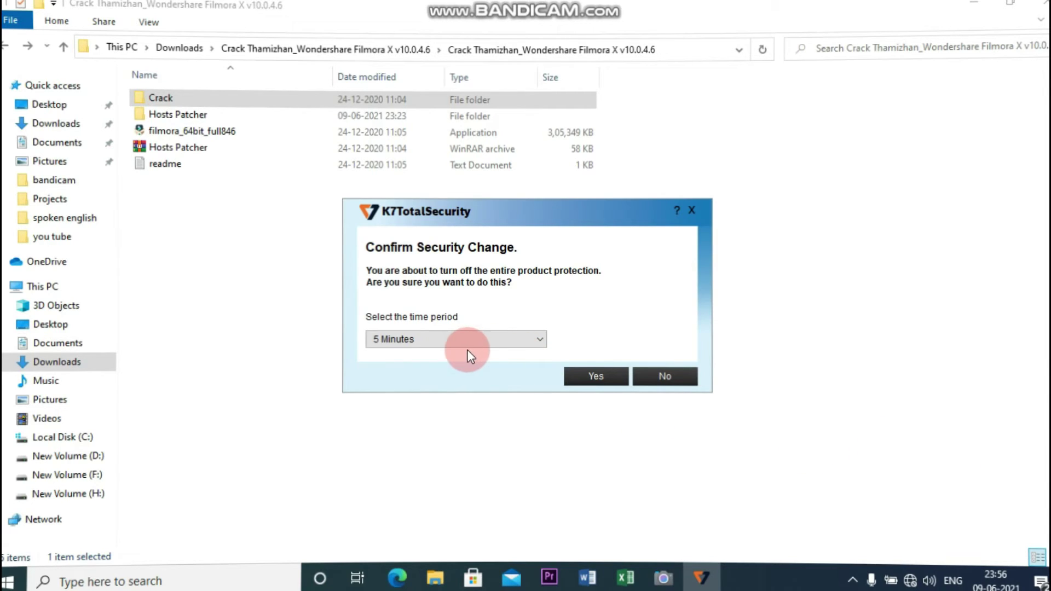
{"action": "left_click", "coordinate": [460, 341]}
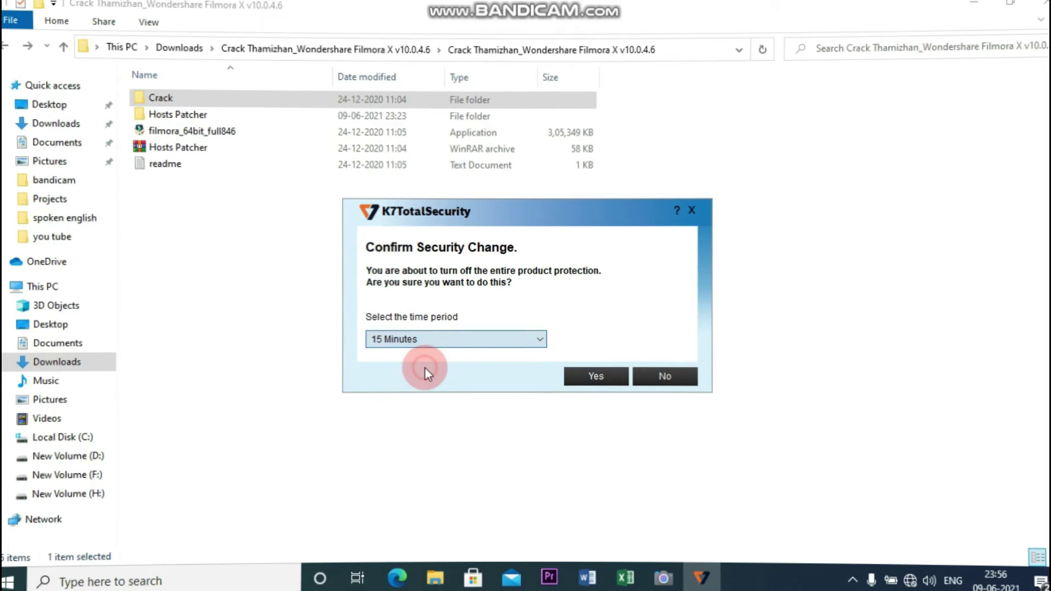
{"action": "left_click", "coordinate": [597, 376]}
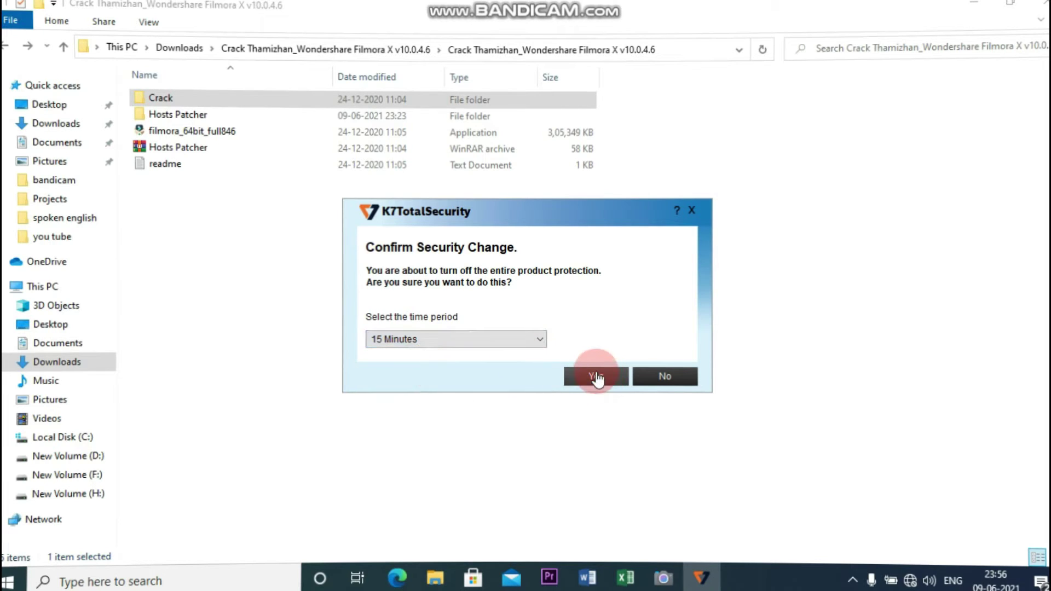
- Check Windows virus protection status, then return to the parent Filmora folder
{"action": "left_click", "coordinate": [862, 581]}
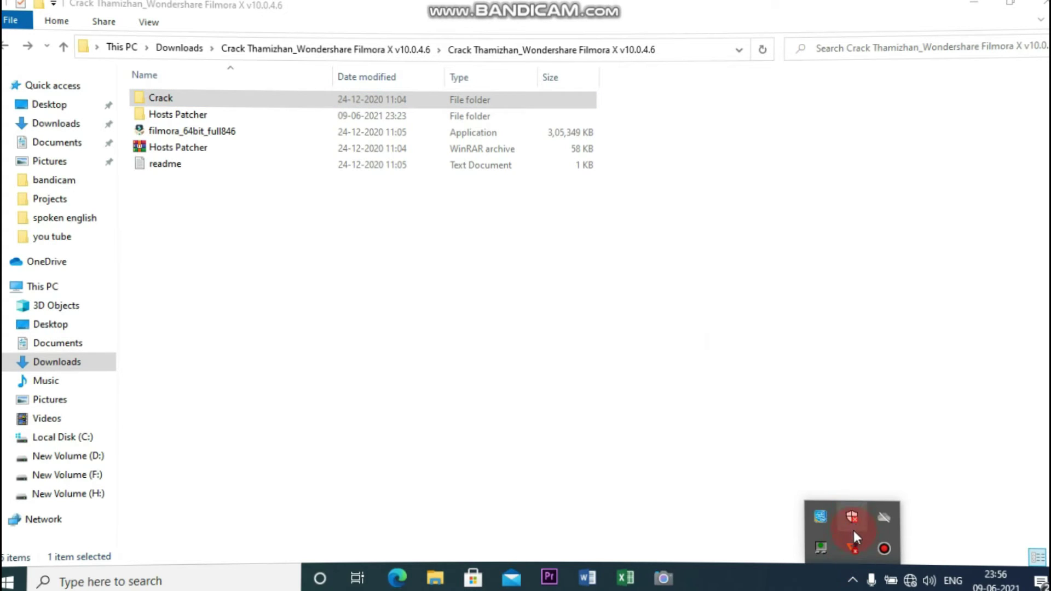
{"action": "left_click", "coordinate": [374, 351]}
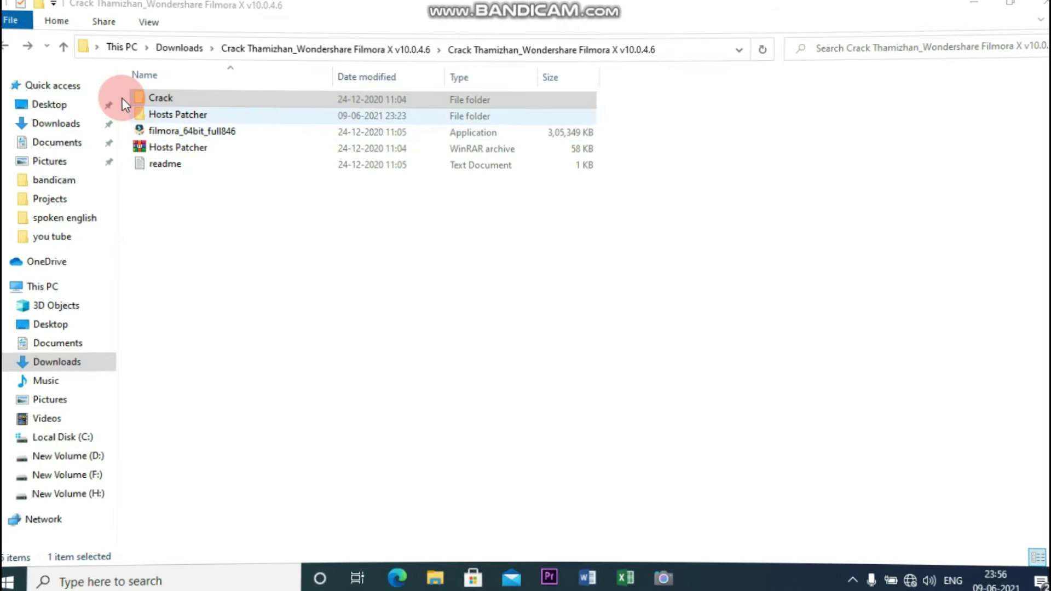
{"action": "left_click", "coordinate": [5, 45]}
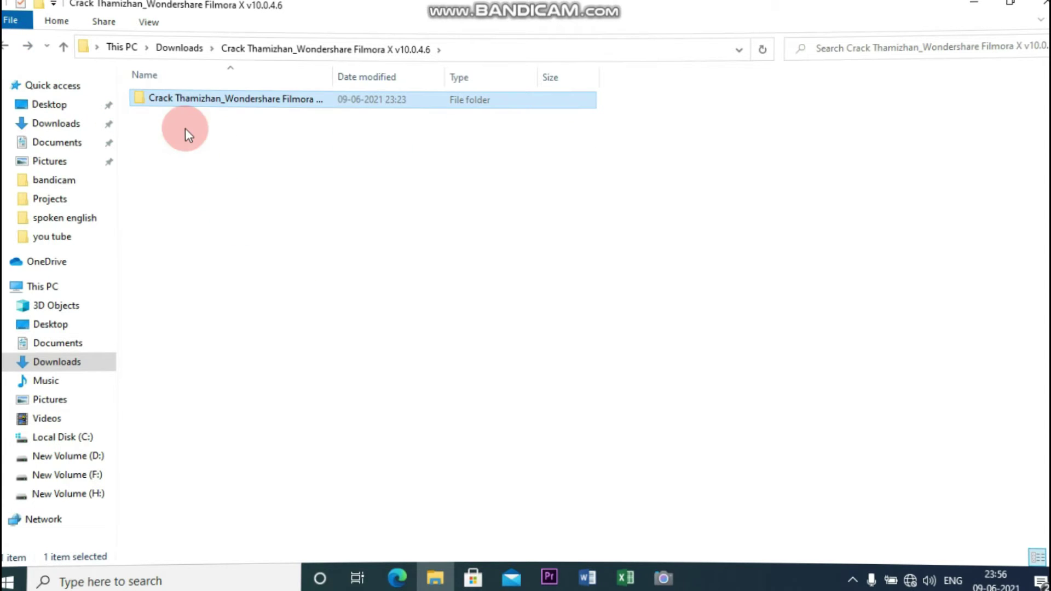
- Run filmora_64bit_full846 in English, accept the licence, and install to the default folder
{"action": "double_click", "coordinate": [193, 105]}
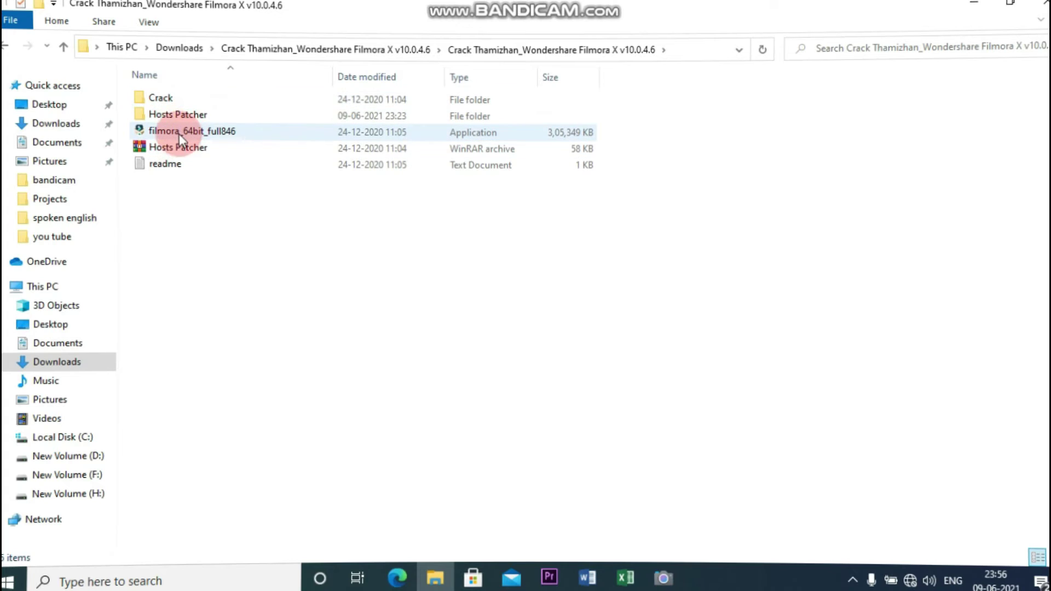
{"action": "double_click", "coordinate": [180, 131]}
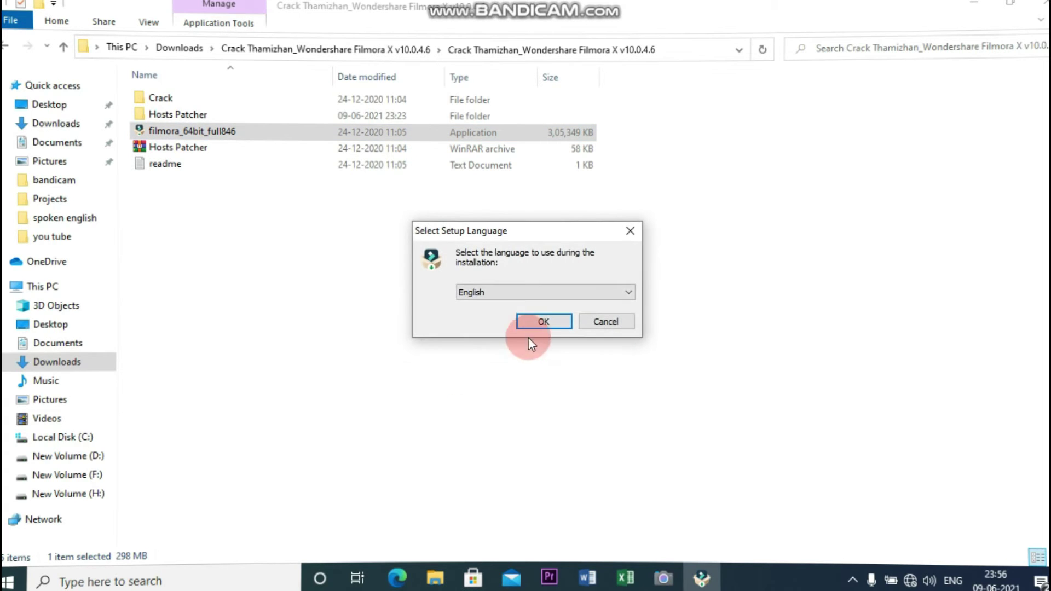
{"action": "left_click", "coordinate": [545, 322]}
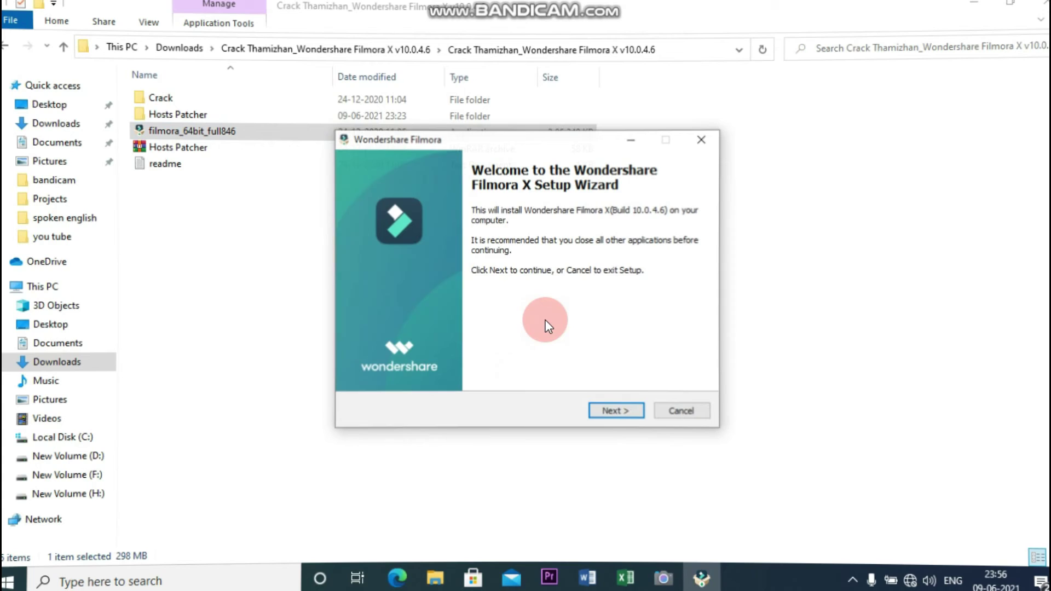
{"action": "left_click", "coordinate": [614, 411]}
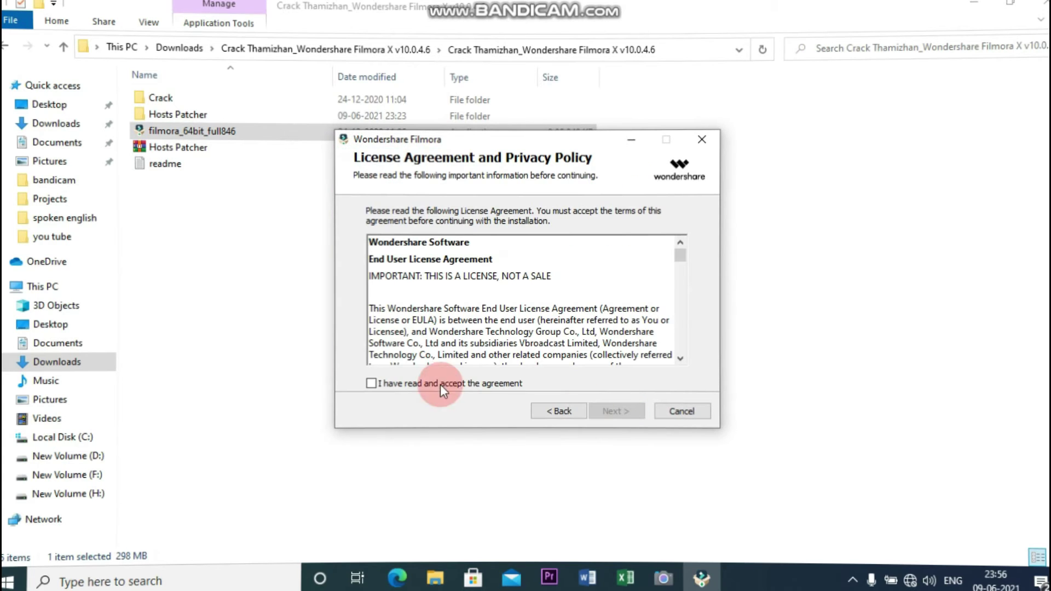
{"action": "left_click", "coordinate": [369, 384]}
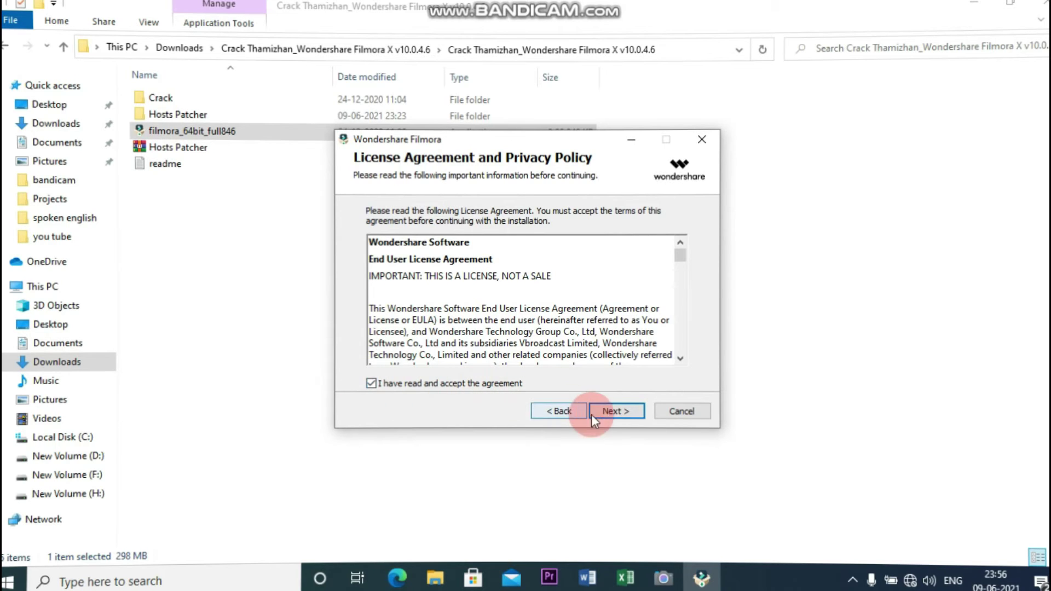
{"action": "left_click", "coordinate": [611, 412]}
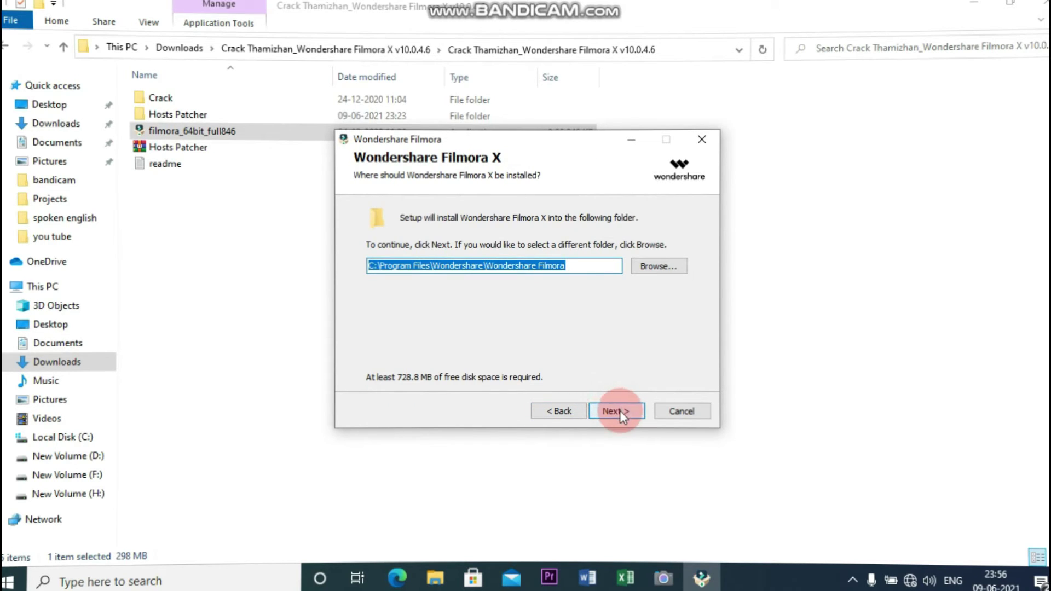
{"action": "left_click", "coordinate": [621, 412]}
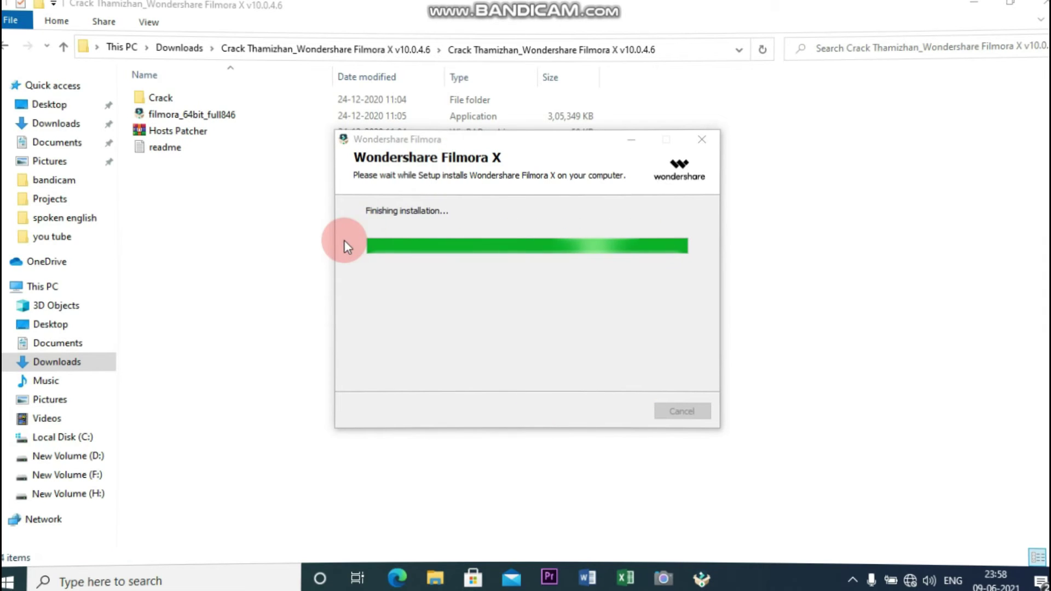
- Focus the installer and wait for the Filmora X Congratulations page
{"action": "left_click", "coordinate": [433, 224]}
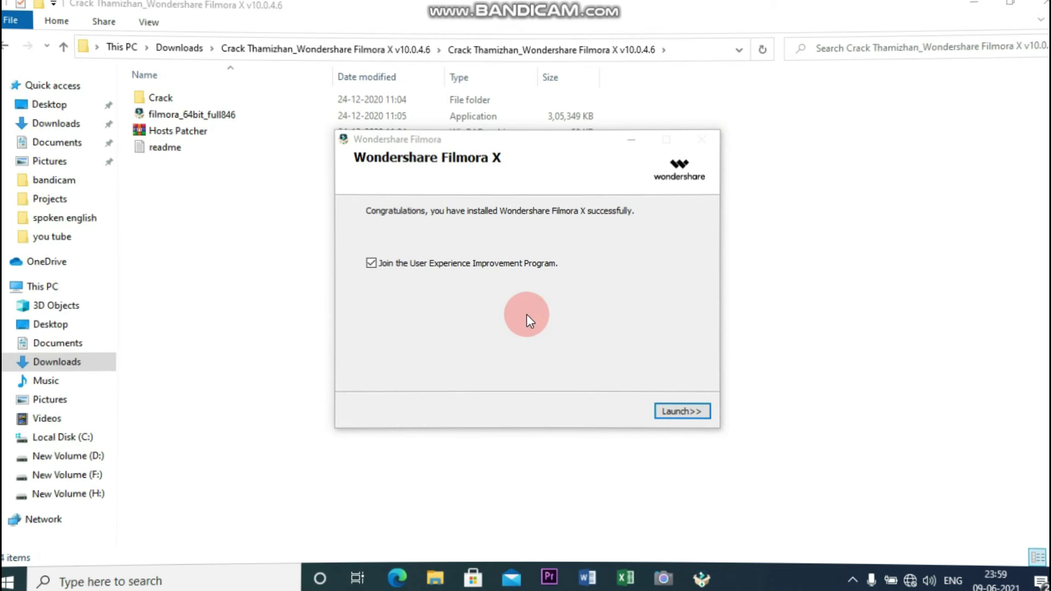
- End the Setup/Uninstall (32 bit) task in Task Manager, then close Task Manager
{"action": "key", "text": "ctrl+shift+Escape"}
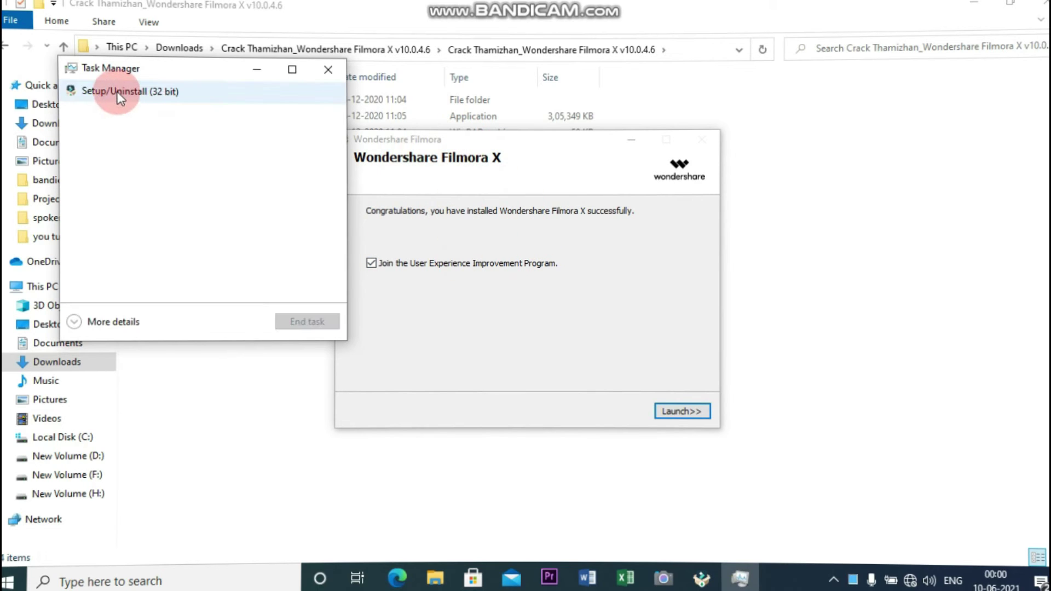
{"action": "left_click", "coordinate": [116, 92]}
{"action": "left_click", "coordinate": [303, 325]}
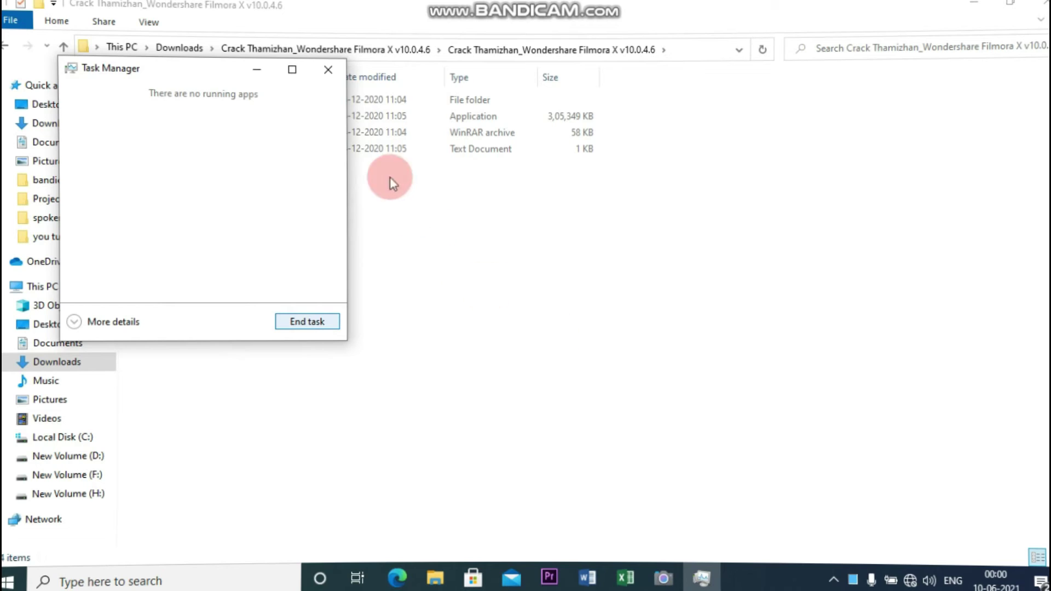
{"action": "left_click", "coordinate": [333, 71]}
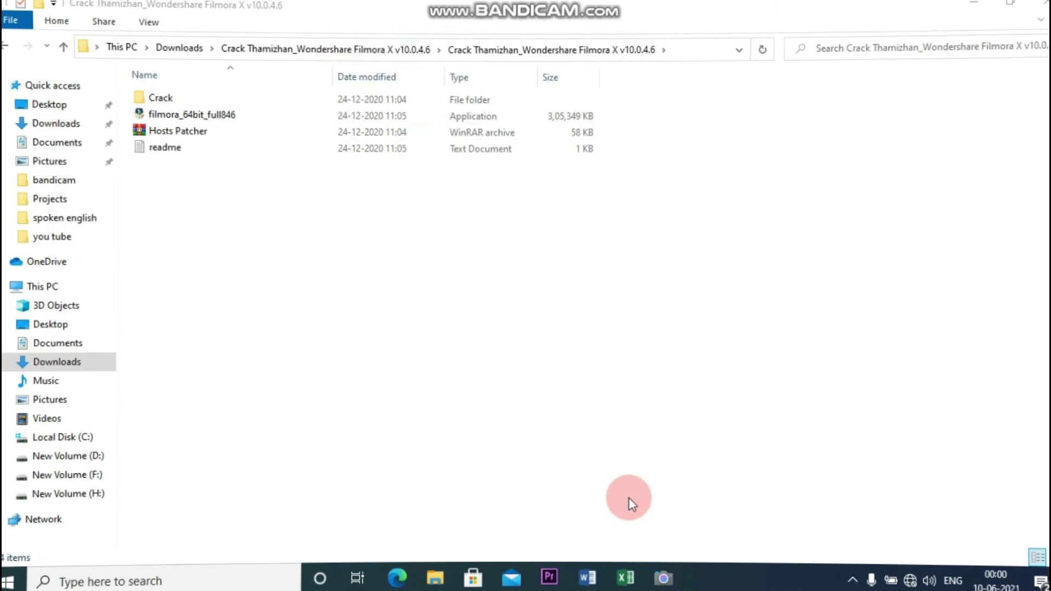
- Copy both DLL files from the Crack folder
{"action": "left_click", "coordinate": [179, 103]}
{"action": "double_click", "coordinate": [180, 103]}
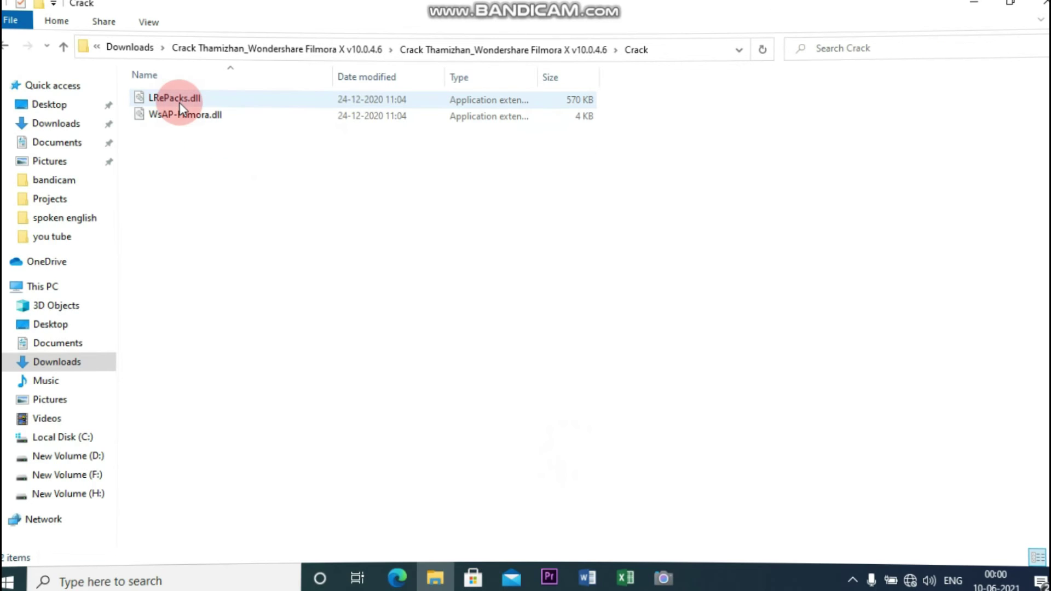
{"action": "key", "text": "ctrl+a"}
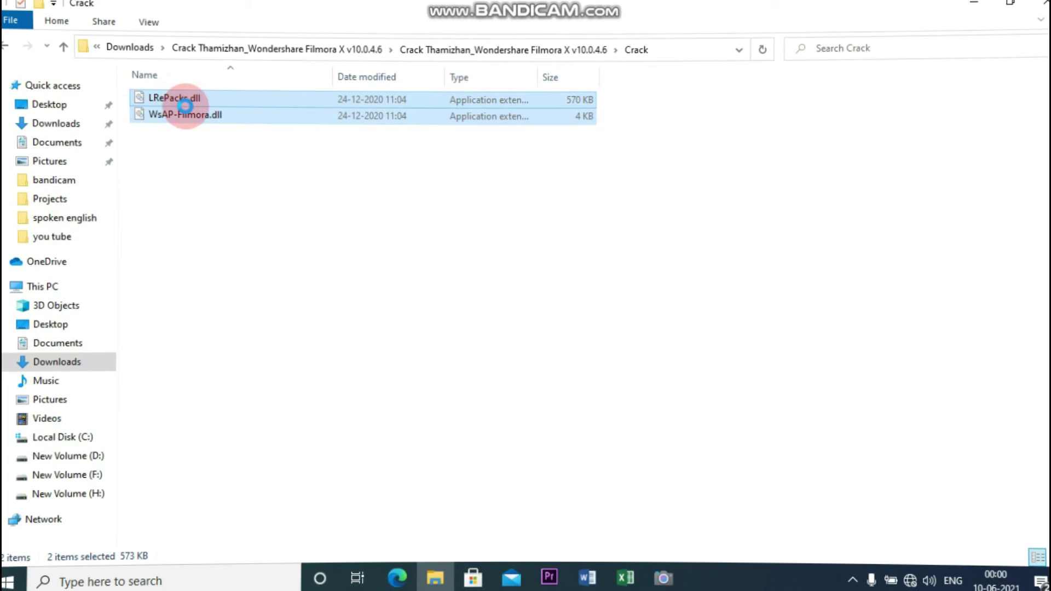
{"action": "right_click", "coordinate": [181, 105]}
{"action": "left_click", "coordinate": [227, 285]}
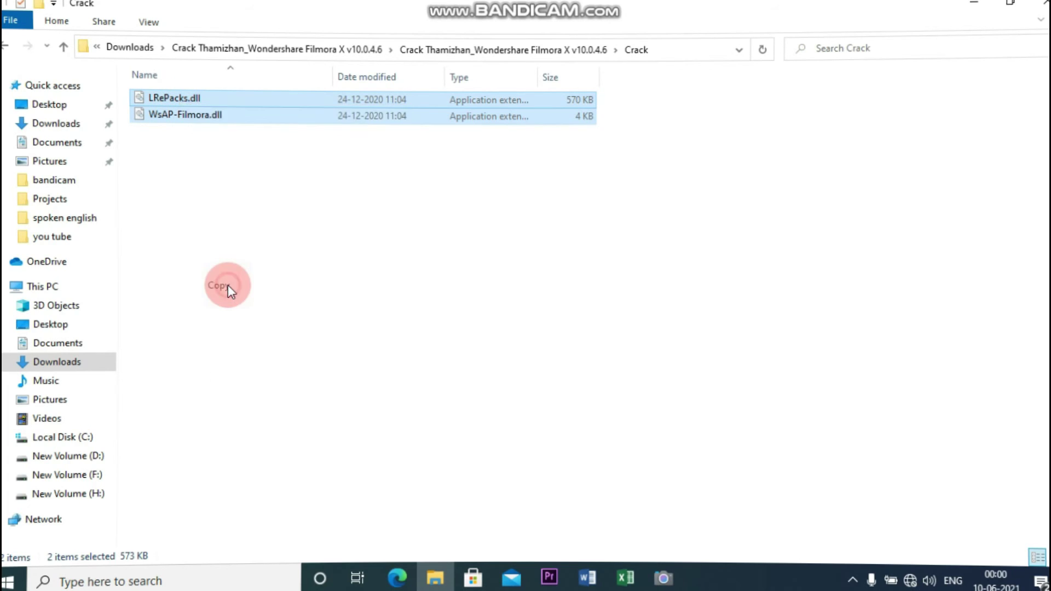
- Paste them into C:\Program Files\Wondershare\Wondershare Filmora, replacing WsAP-Filmora.dll
{"action": "left_click", "coordinate": [58, 290]}
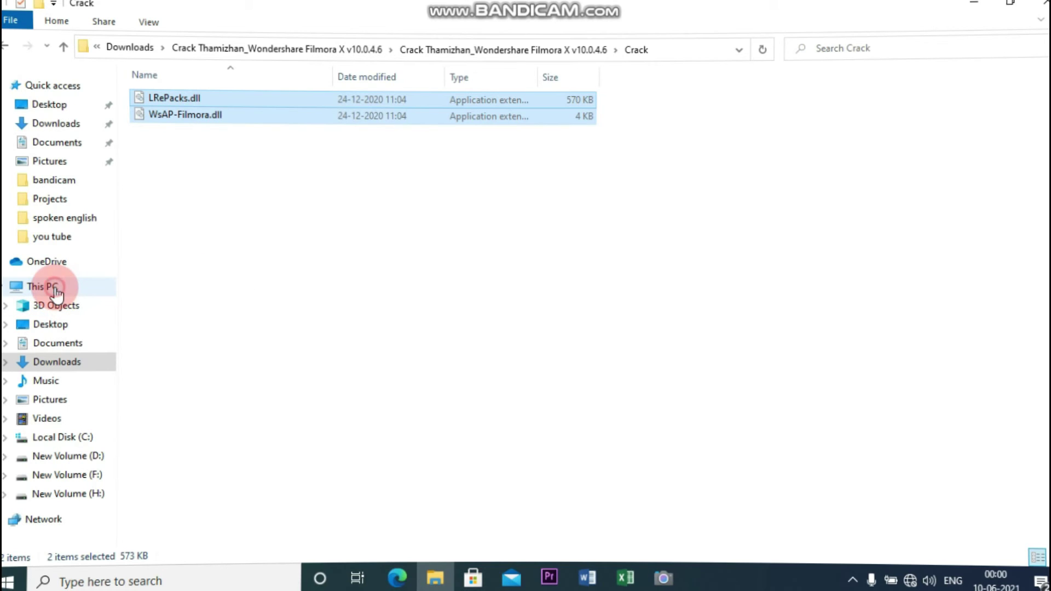
{"action": "left_click", "coordinate": [228, 233]}
{"action": "double_click", "coordinate": [227, 233]}
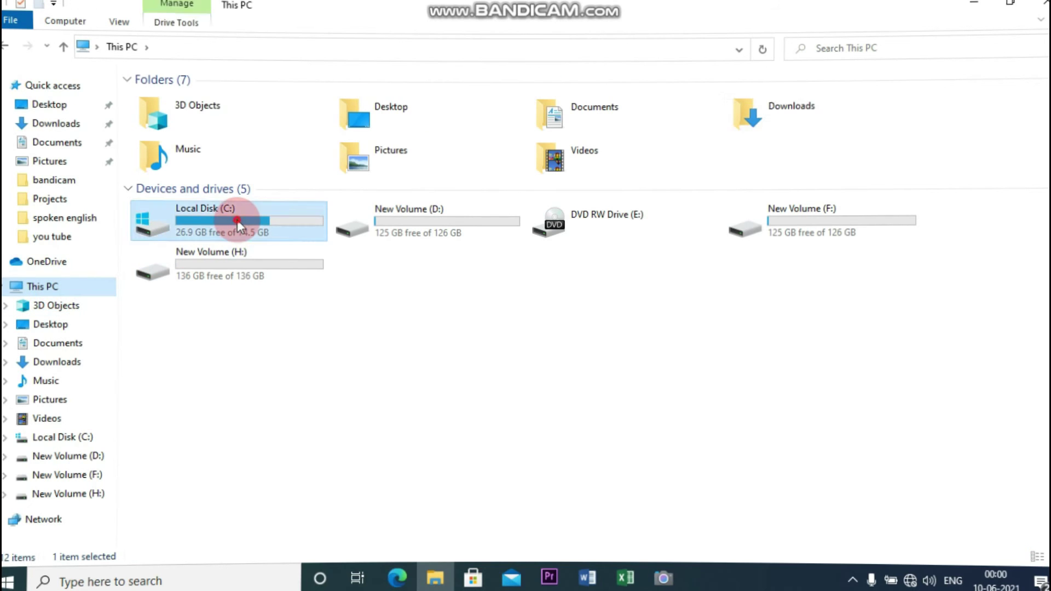
{"action": "double_click", "coordinate": [195, 132]}
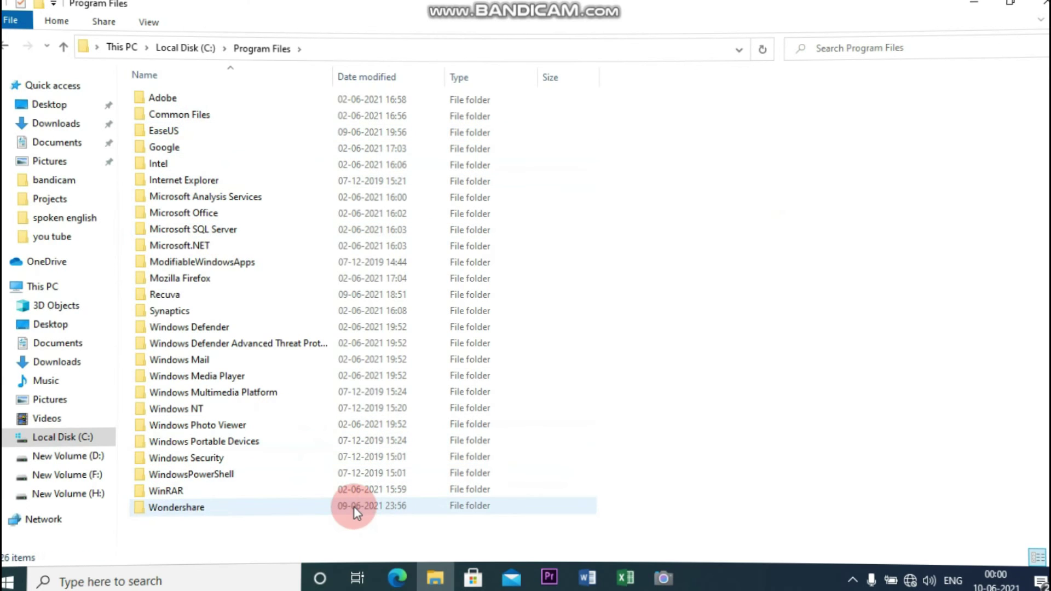
{"action": "double_click", "coordinate": [217, 508]}
{"action": "double_click", "coordinate": [223, 101]}
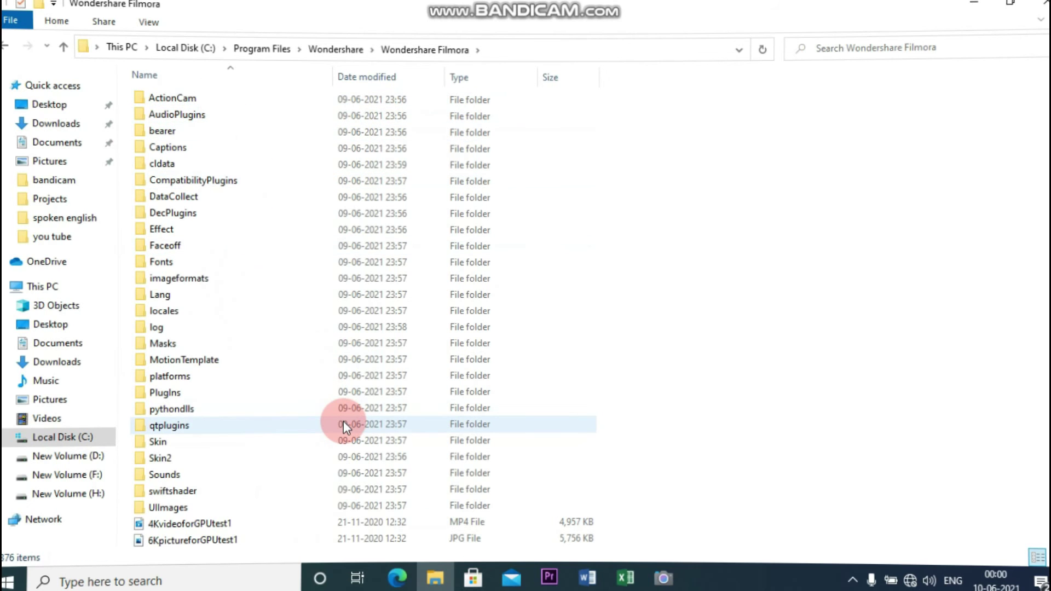
{"action": "key", "text": "ctrl+v"}
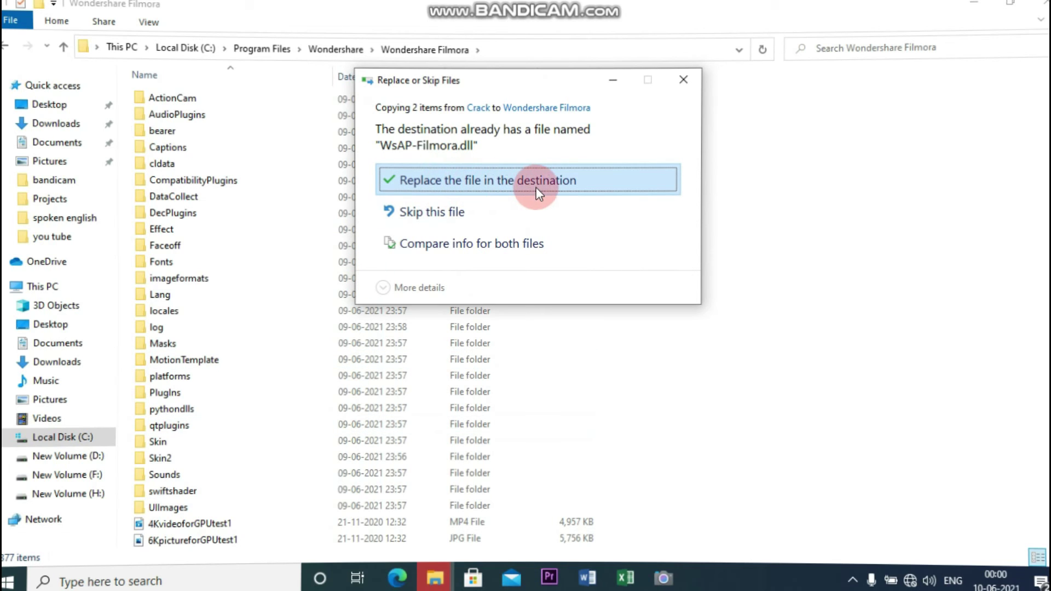
{"action": "left_click", "coordinate": [501, 185]}
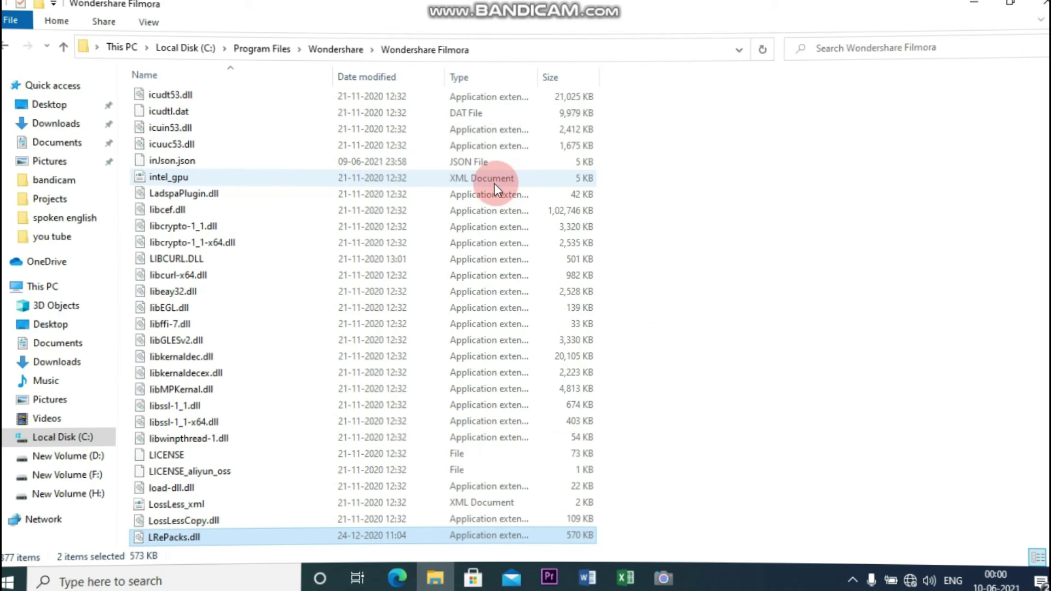
{"action": "left_click", "coordinate": [1041, 6]}
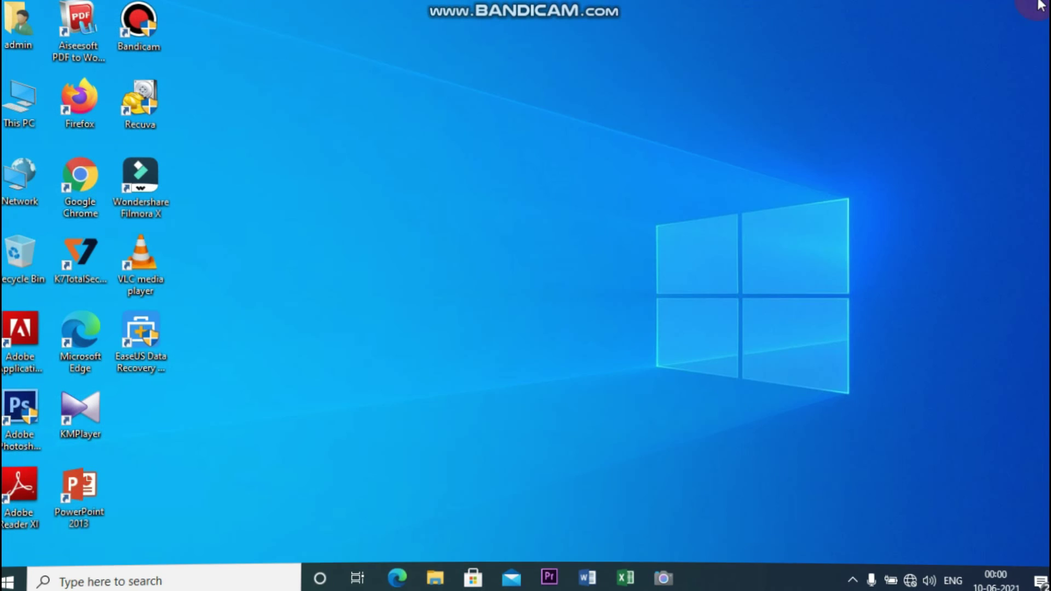
- Launch Wondershare Filmora X from its desktop shortcut to reach the Project Library start window
{"action": "double_click", "coordinate": [149, 194]}
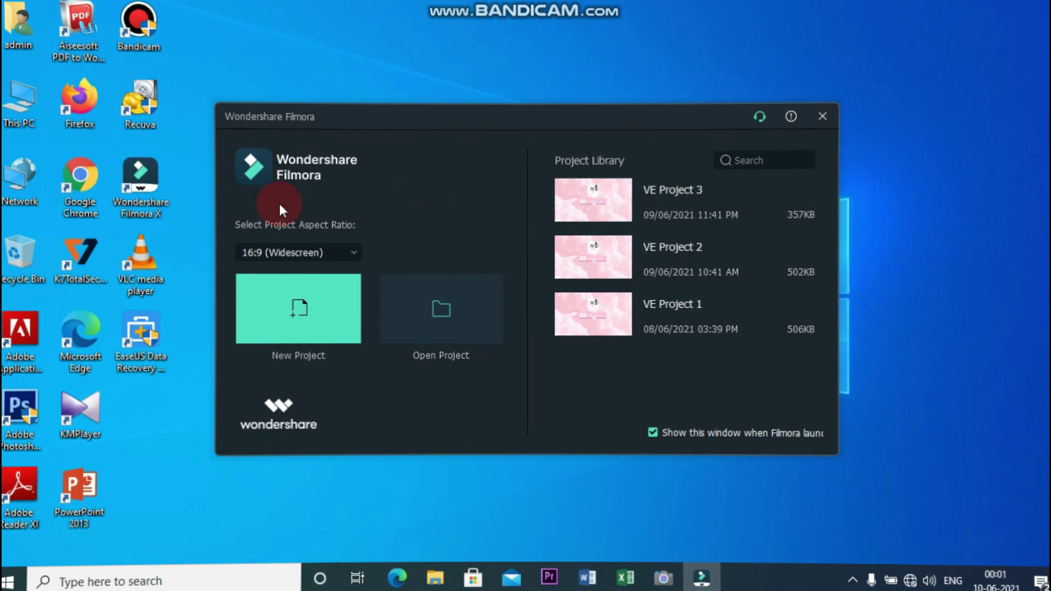
- Create a new 16:9 project and dismiss the offline-connection notice
{"action": "left_click", "coordinate": [302, 310]}
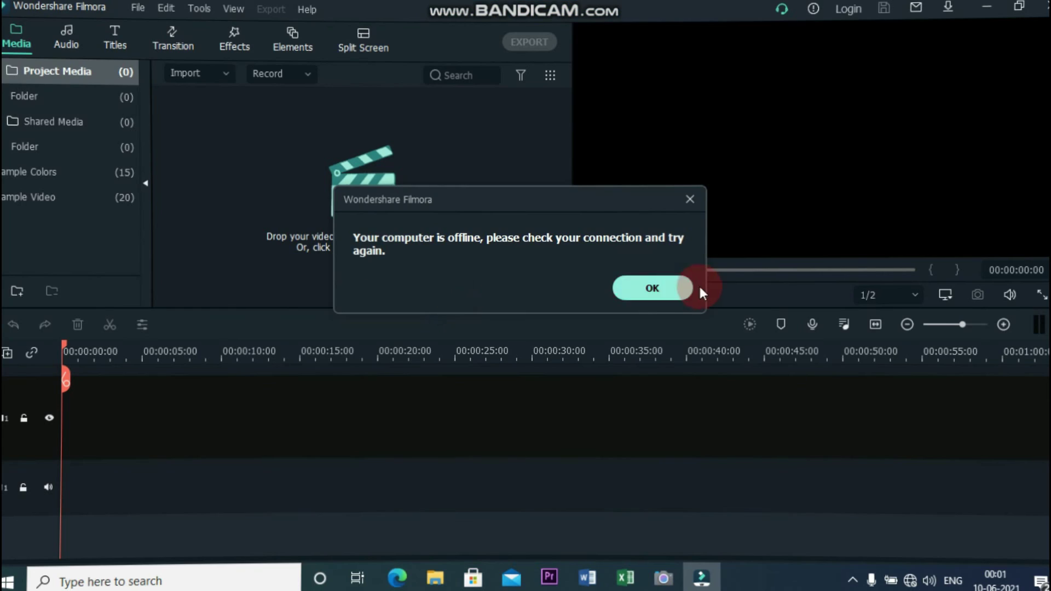
{"action": "left_click", "coordinate": [680, 289]}
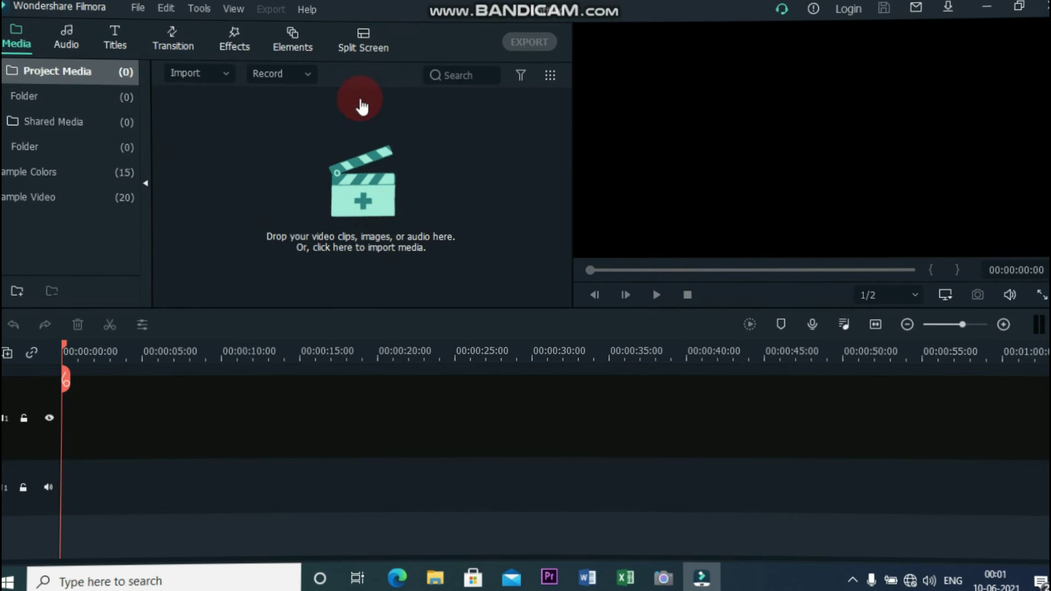